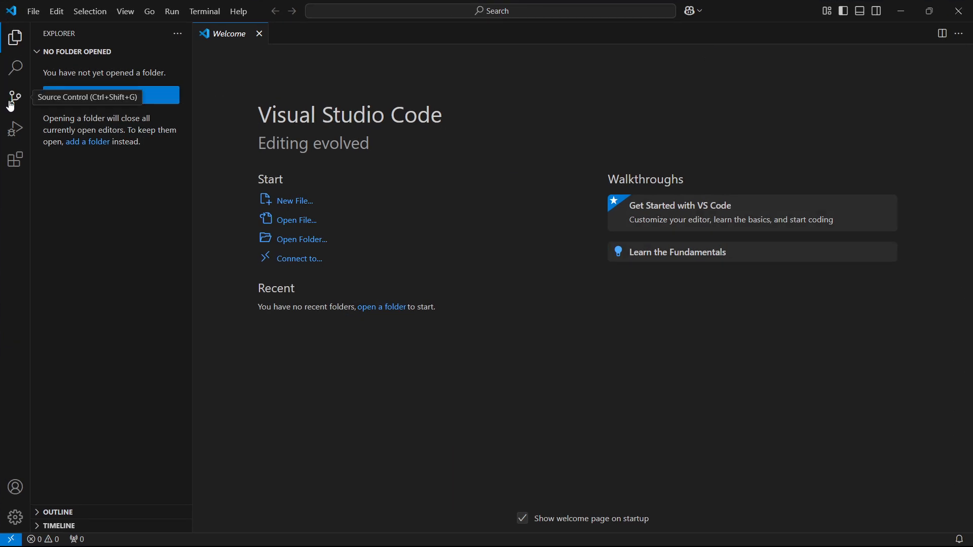
Open the Git for Windows download page from Source Control, allowing the external git-scm.com website
click(11, 107)
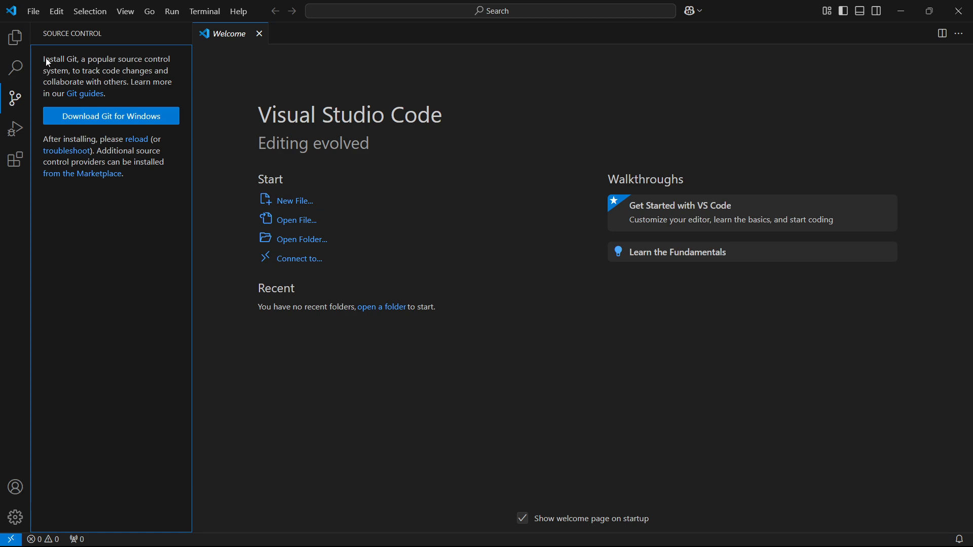
click(110, 115)
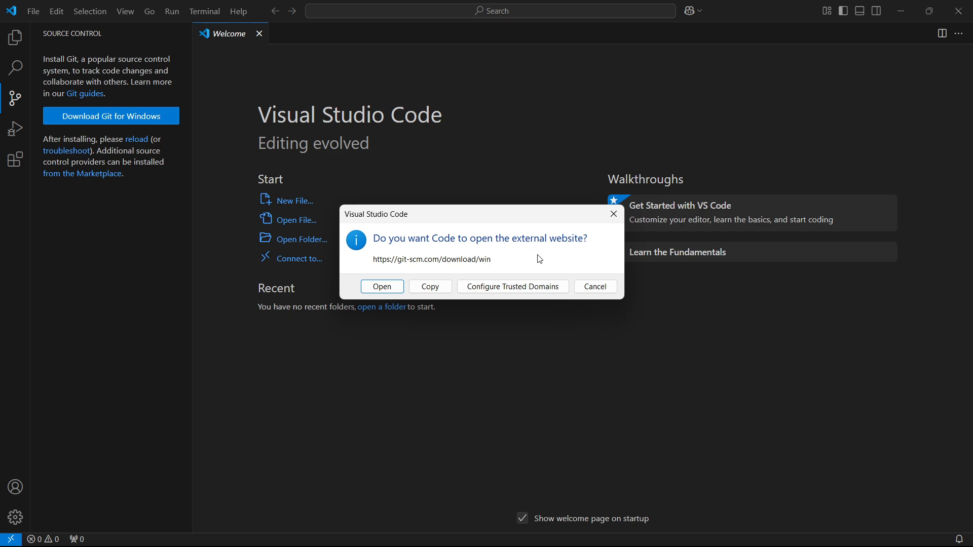
click(394, 289)
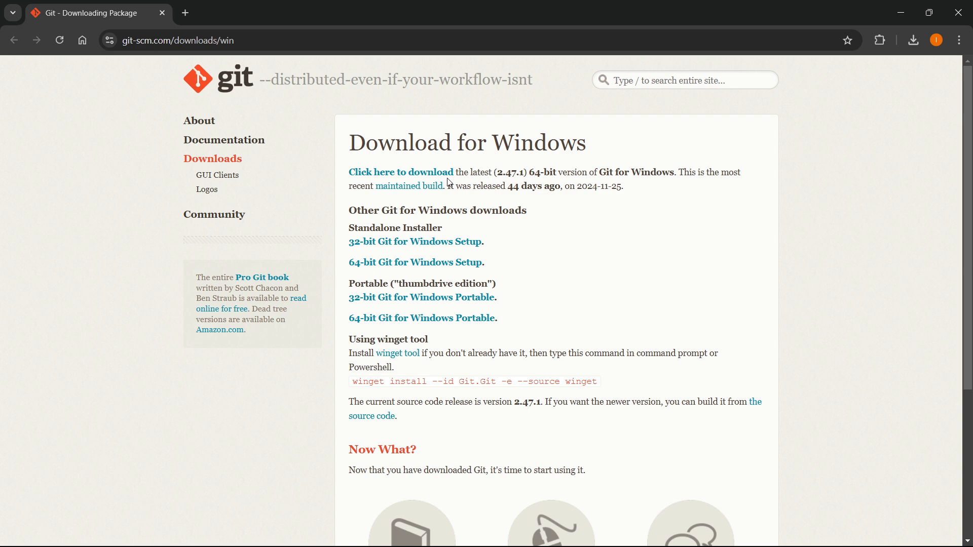
Download the latest 64-bit Git for Windows installer and run Git-2.47.1-64-bit.exe
click(405, 176)
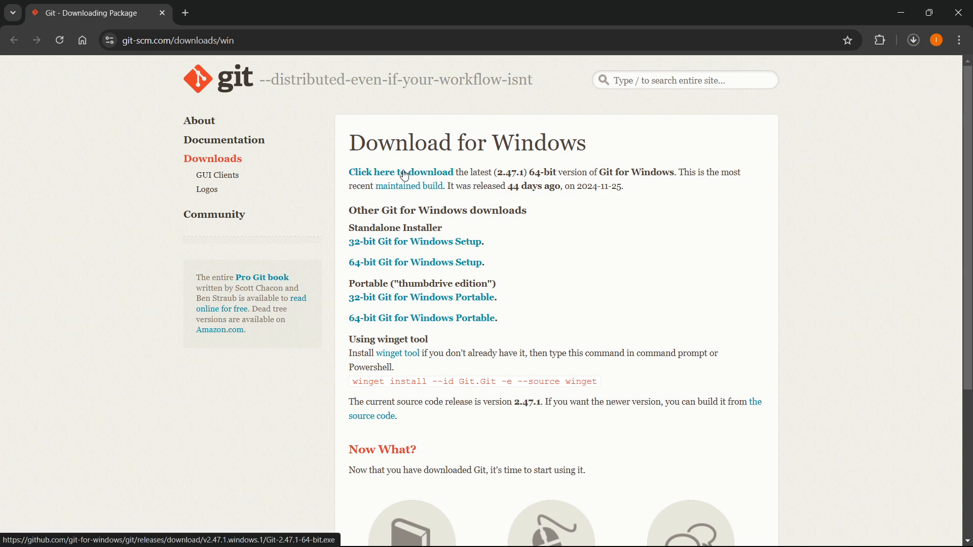
click(915, 40)
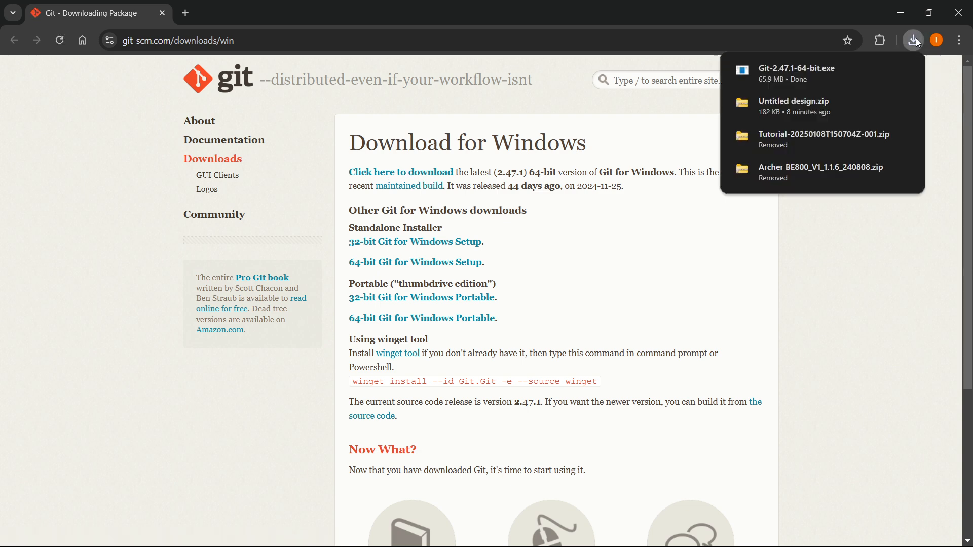
click(802, 65)
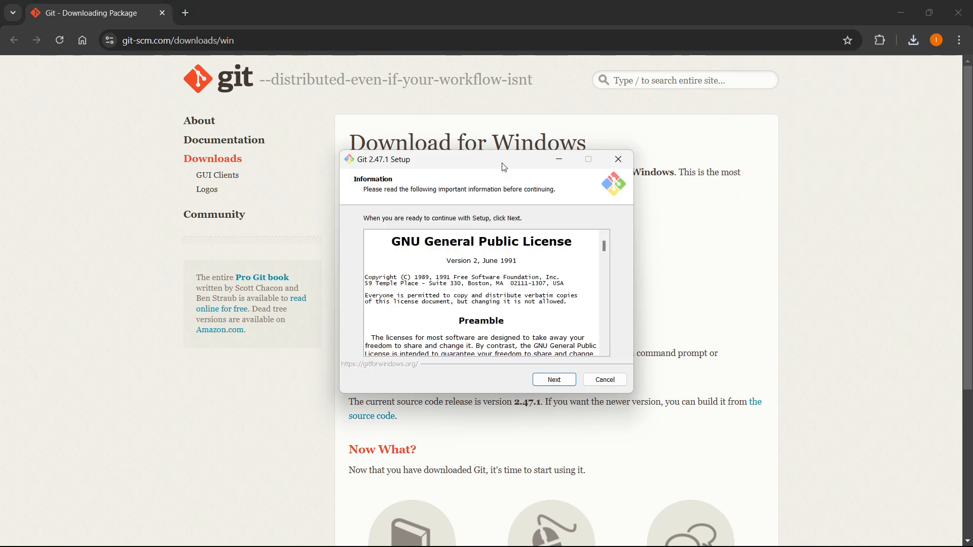
Continue Git Setup past the license and install location, and review and accept the default components
drag(502, 163, 508, 131)
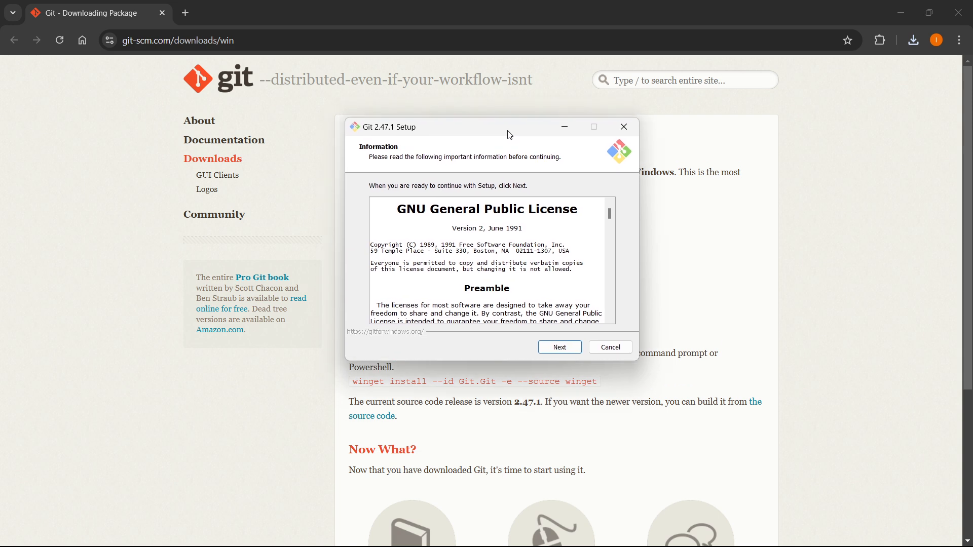
click(560, 349)
click(571, 353)
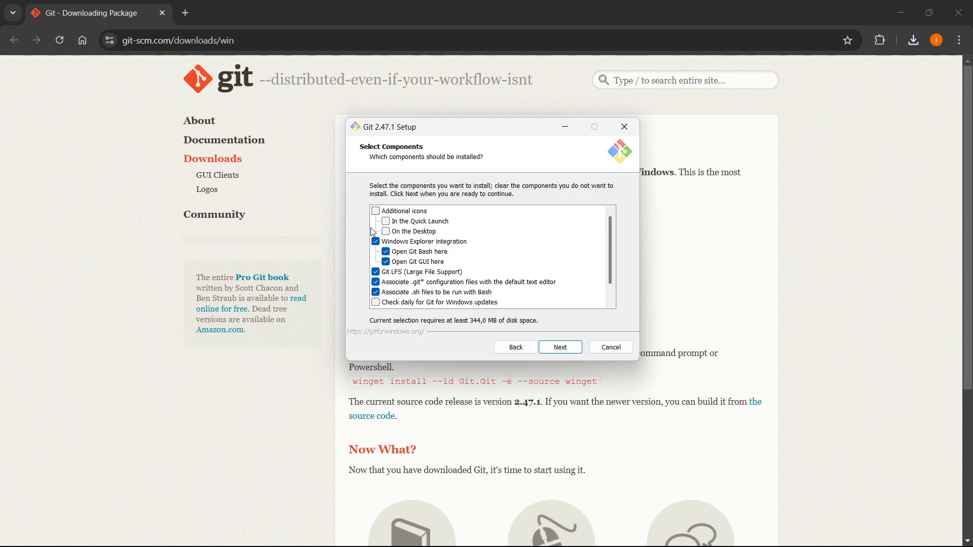
scroll(408, 221, down, 1)
scroll(413, 256, up, 2)
scroll(433, 266, down, 1)
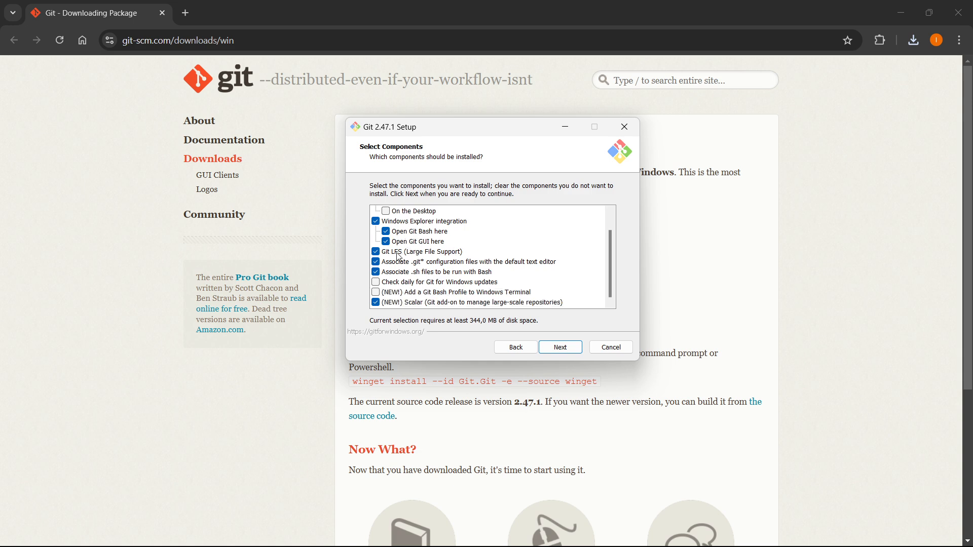
scroll(435, 266, up, 1)
click(561, 347)
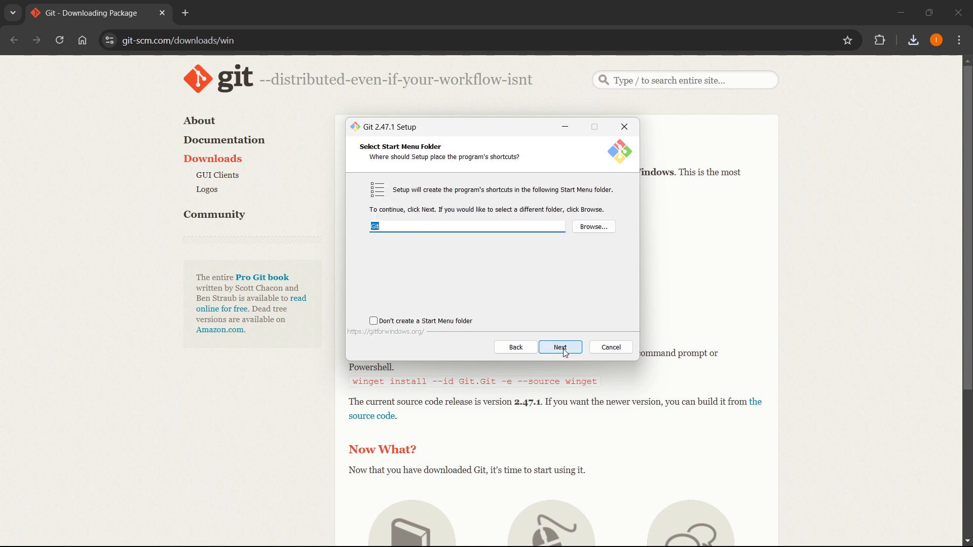
Keep Git as the Start Menu folder and Vim as Git's default editor in the setup
click(406, 225)
click(563, 348)
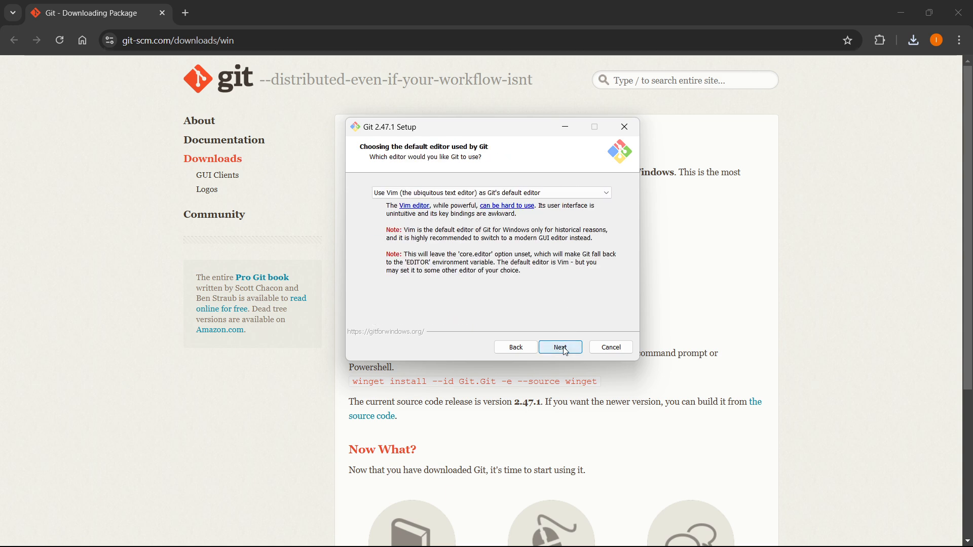
click(587, 195)
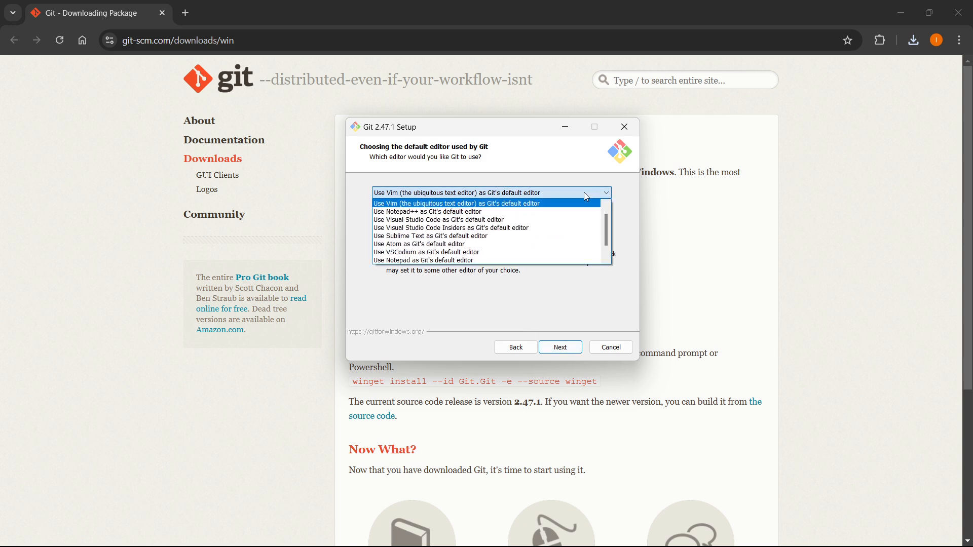
click(585, 195)
click(568, 353)
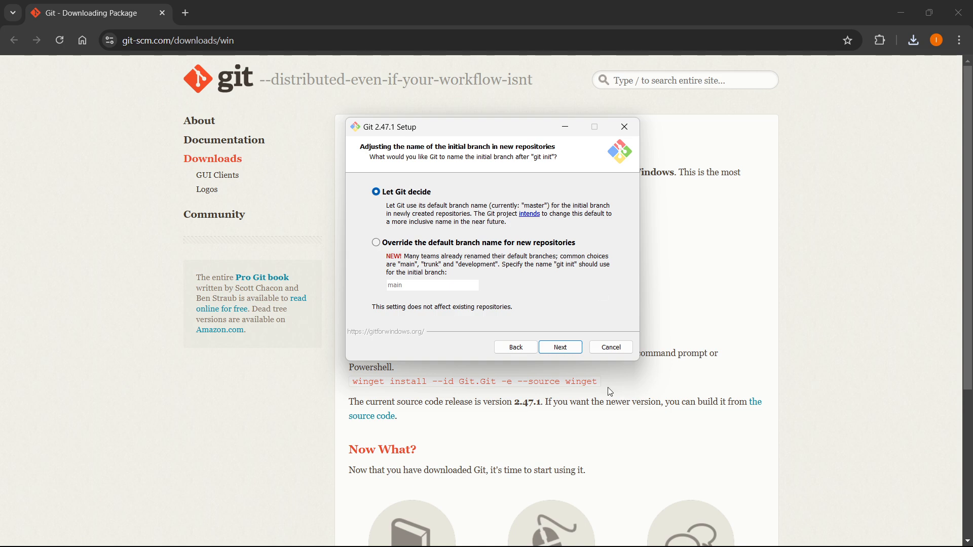
Accept the default initial branch name, recommended command-line PATH option, bundled OpenSSH and OpenSSL library
click(560, 347)
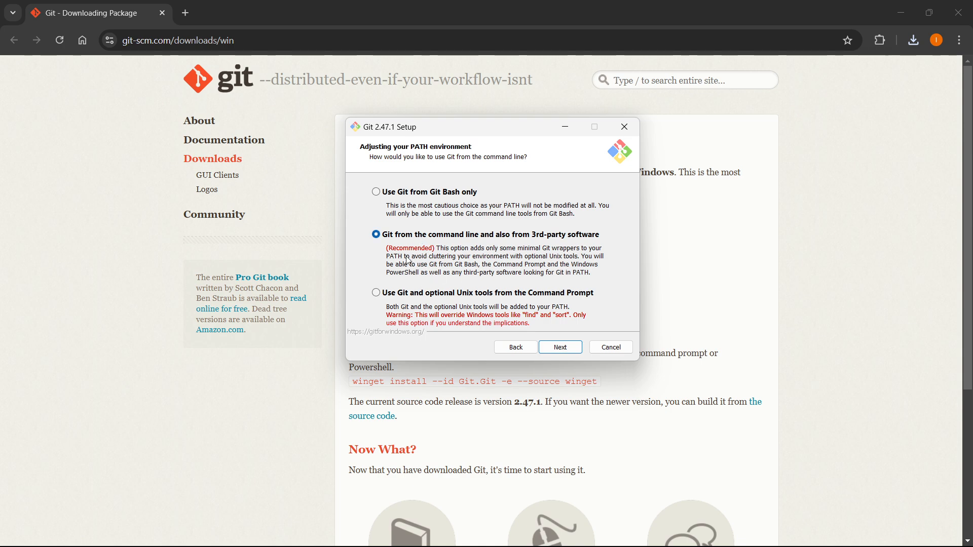
click(561, 349)
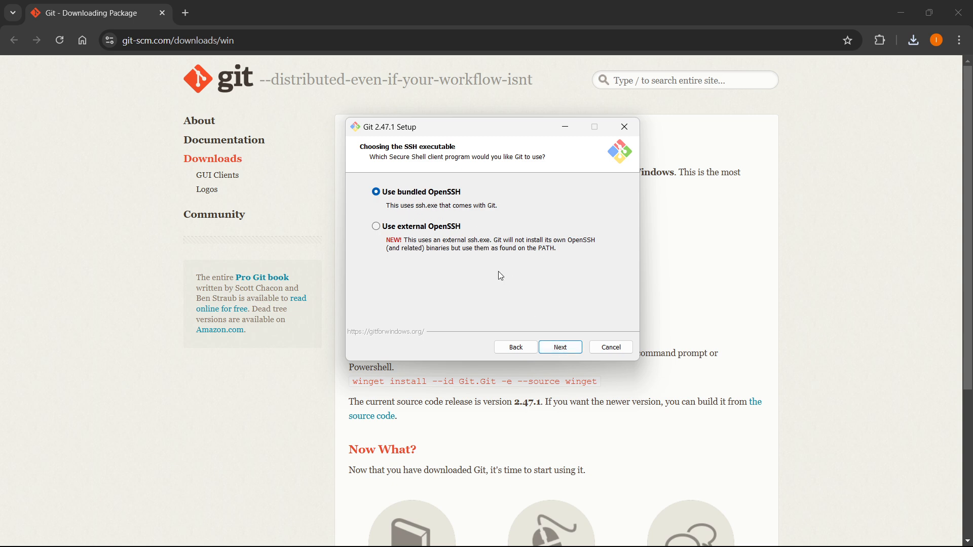
click(554, 347)
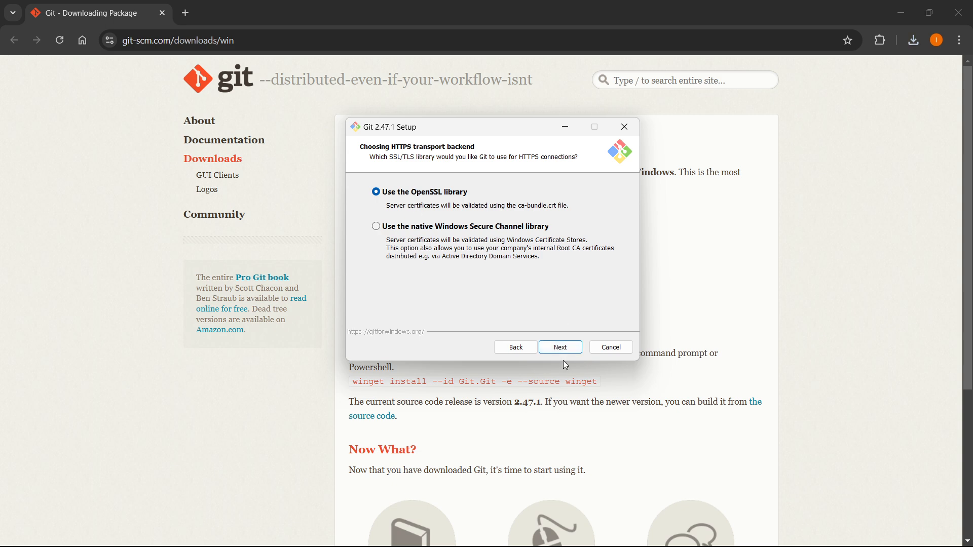
click(562, 348)
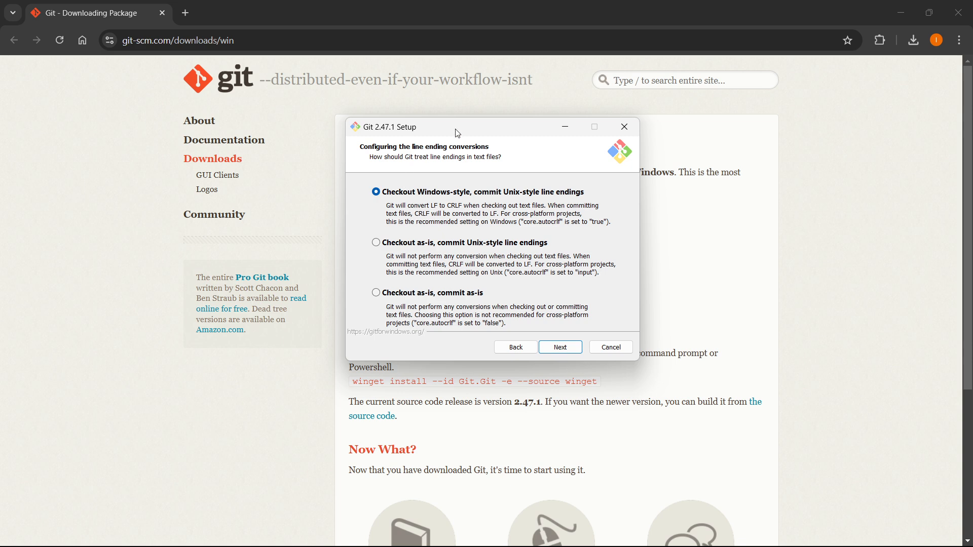
Keep Windows-style checkout line endings and the default terminal choice, and accept "Fast-forward or merge" for git pull
mouse_move(459, 133)
mouse_down()
mouse_move(508, 145)
mouse_move(450, 138)
mouse_up()
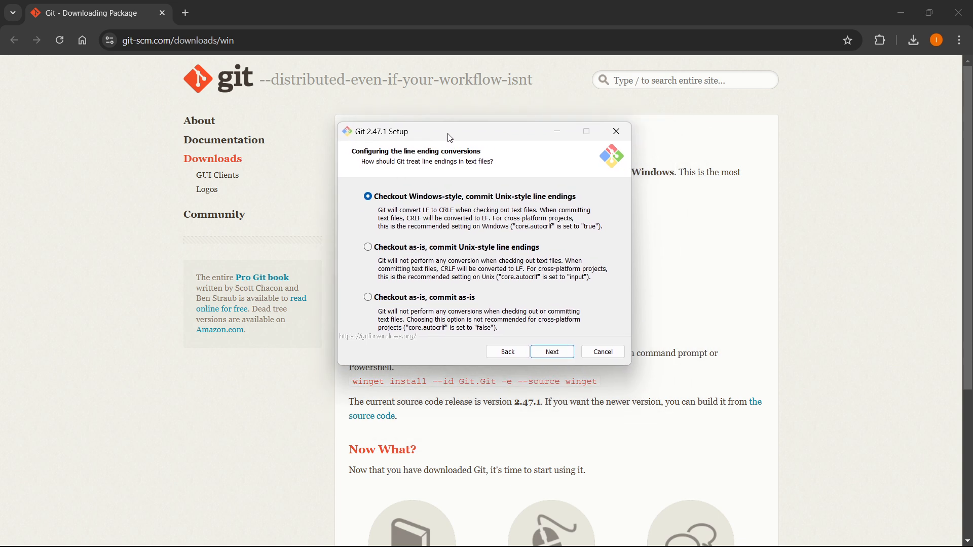
click(555, 354)
click(555, 353)
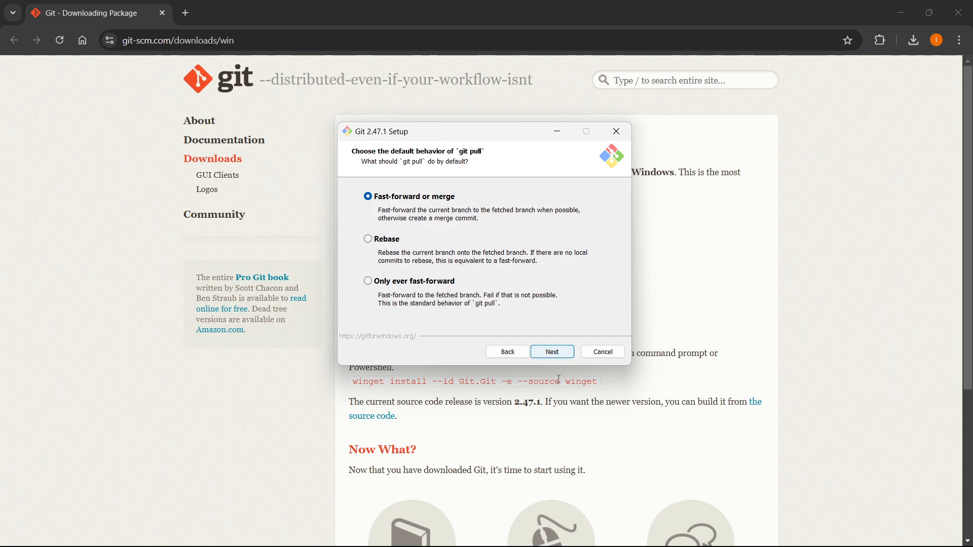
click(549, 353)
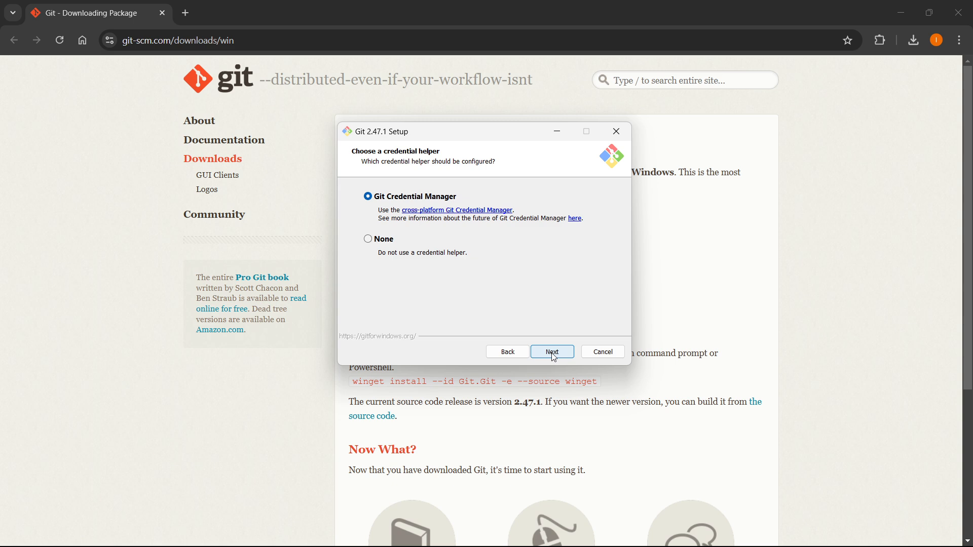
Set the credential helper to None and start installing Git with file system caching enabled
click(381, 244)
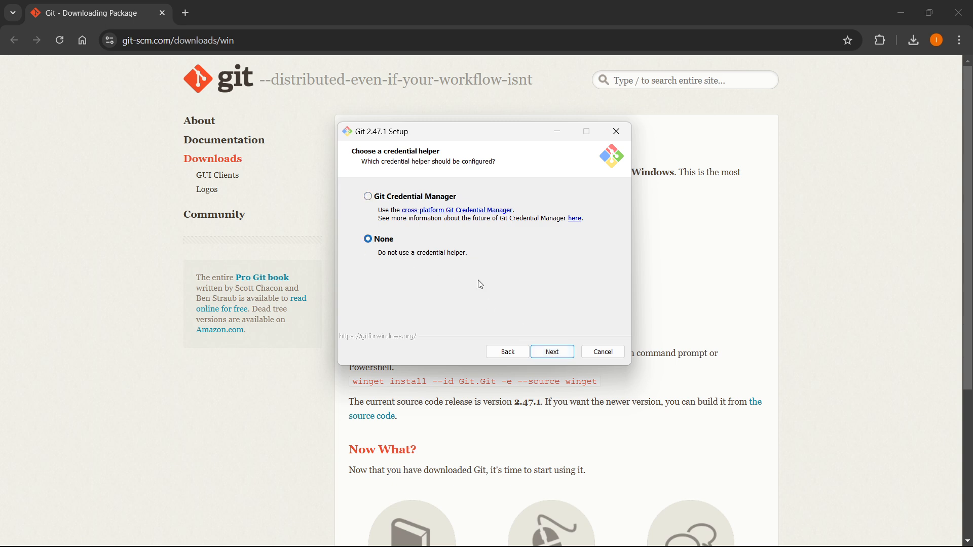
click(554, 353)
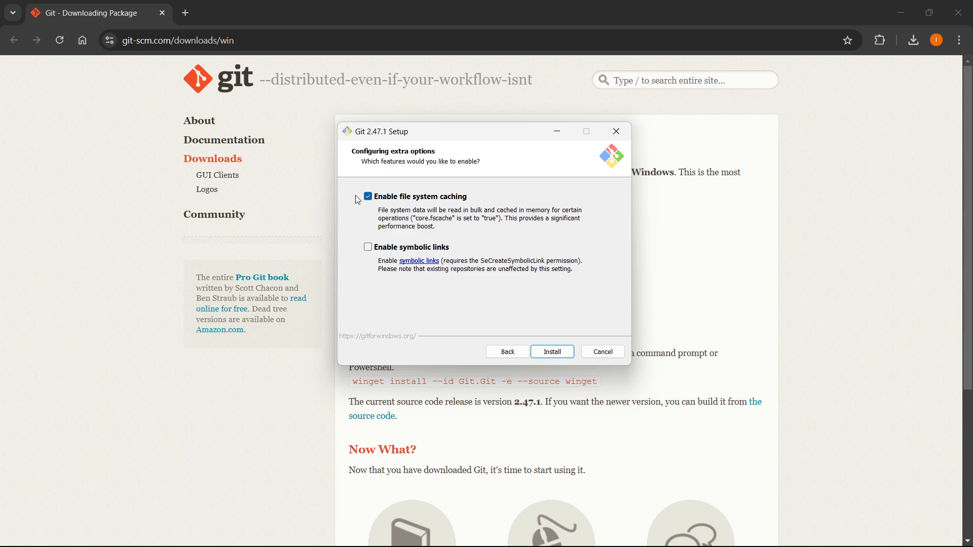
click(553, 354)
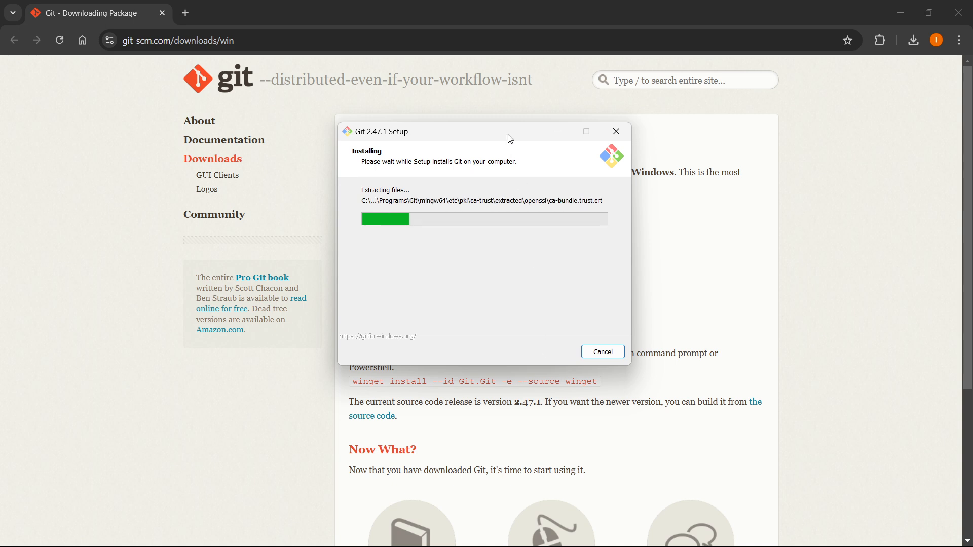
Finish Git Setup with View Release Notes turned off, and close the browser with the download page
drag(510, 139, 516, 144)
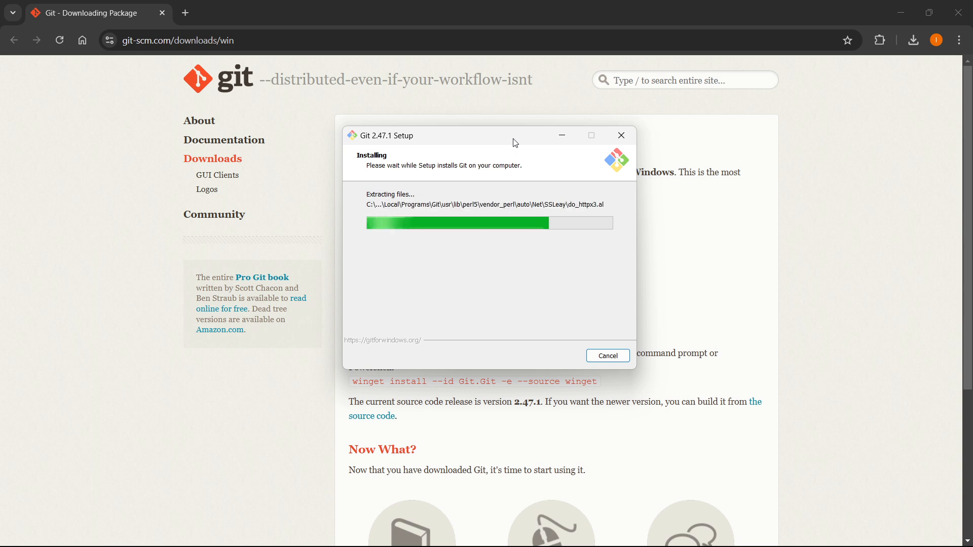
drag(508, 143, 528, 137)
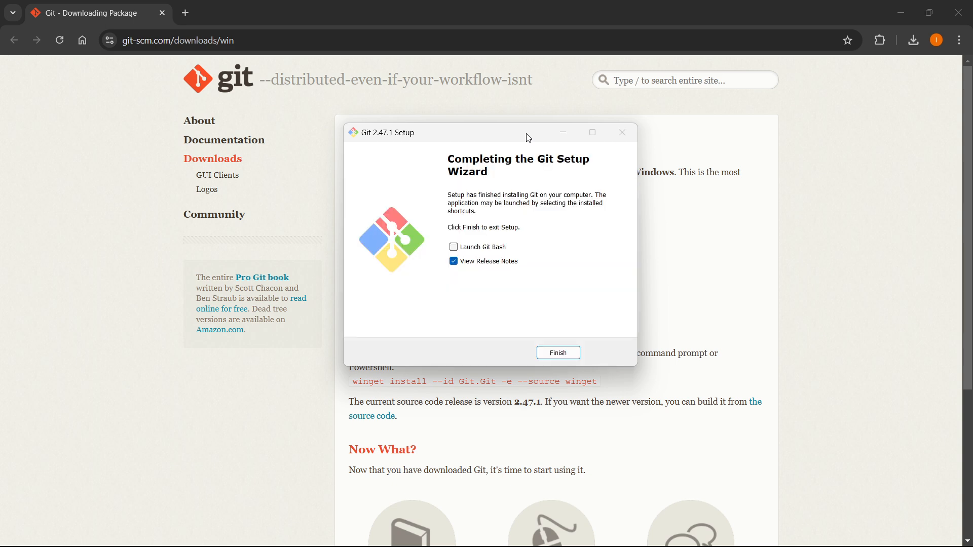
click(495, 264)
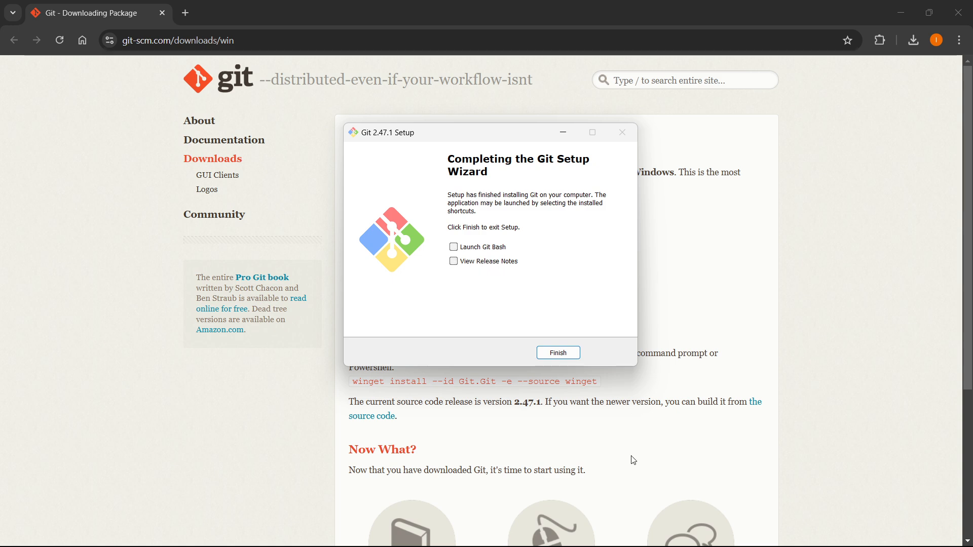
click(557, 352)
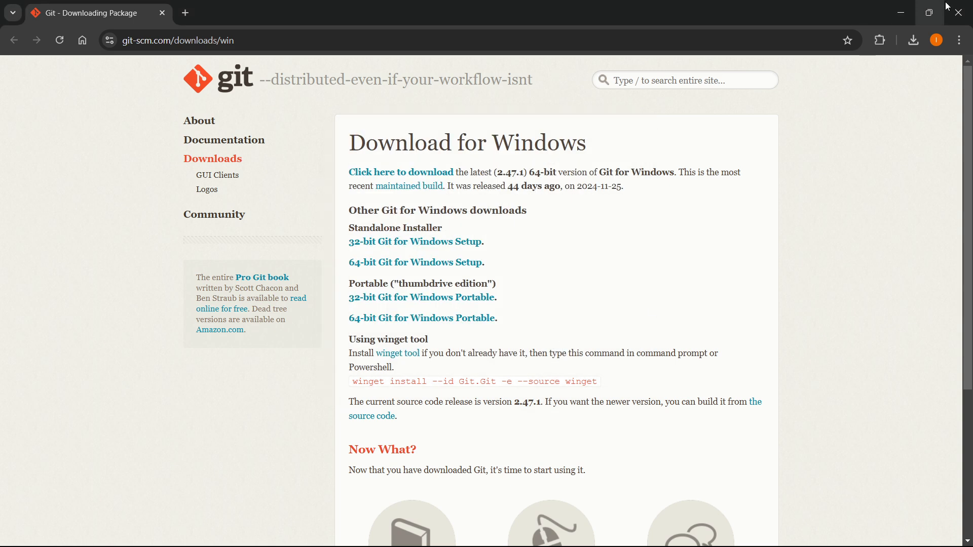
click(964, 6)
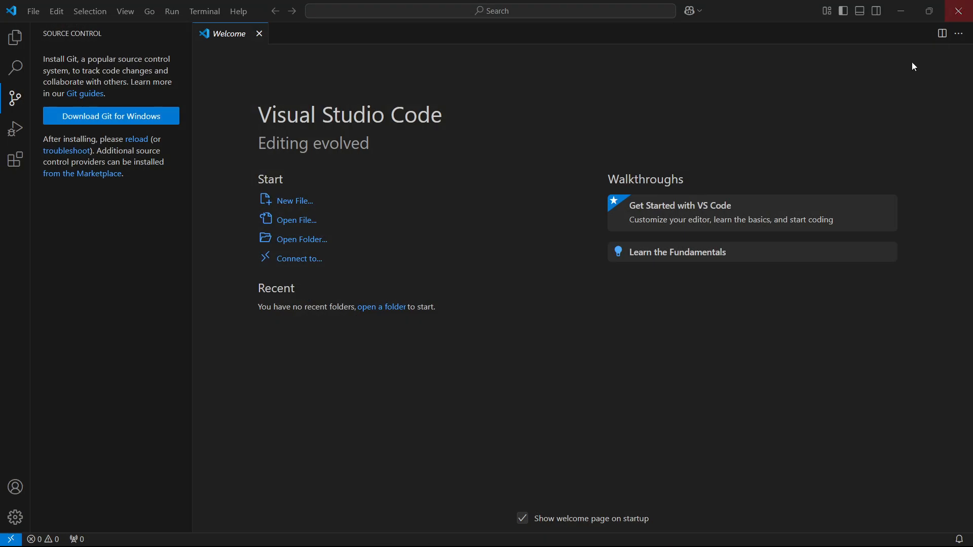
Recheck the Source Control view, then close and relaunch Visual Studio Code
click(16, 98)
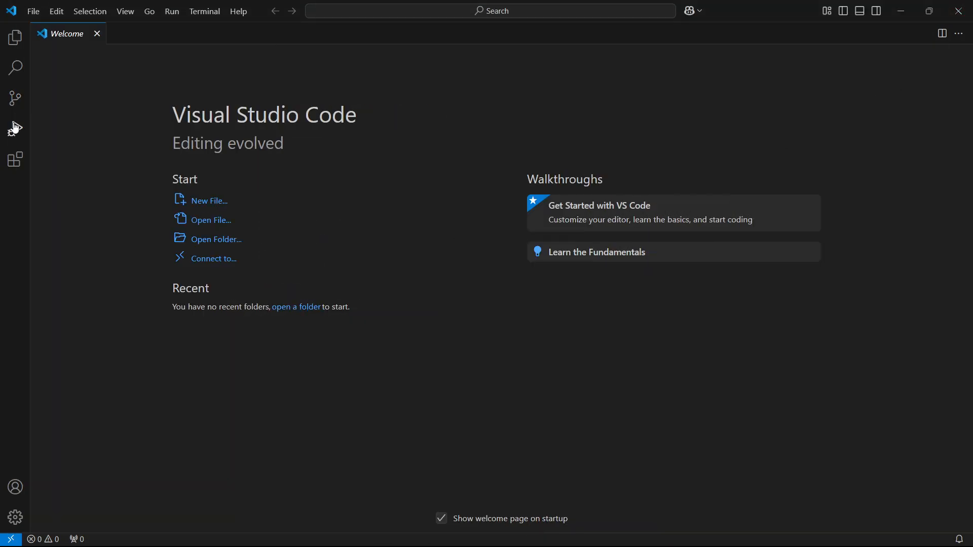
click(15, 99)
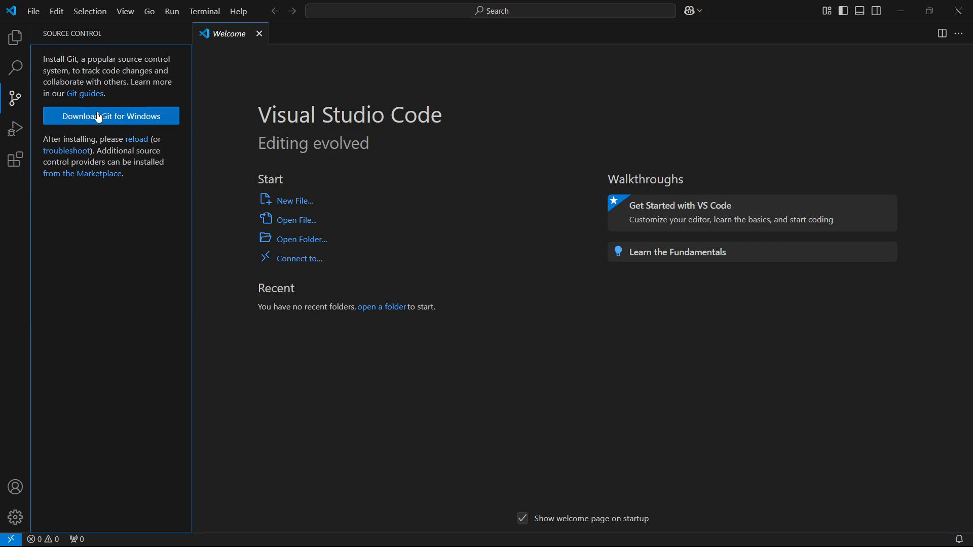
click(959, 10)
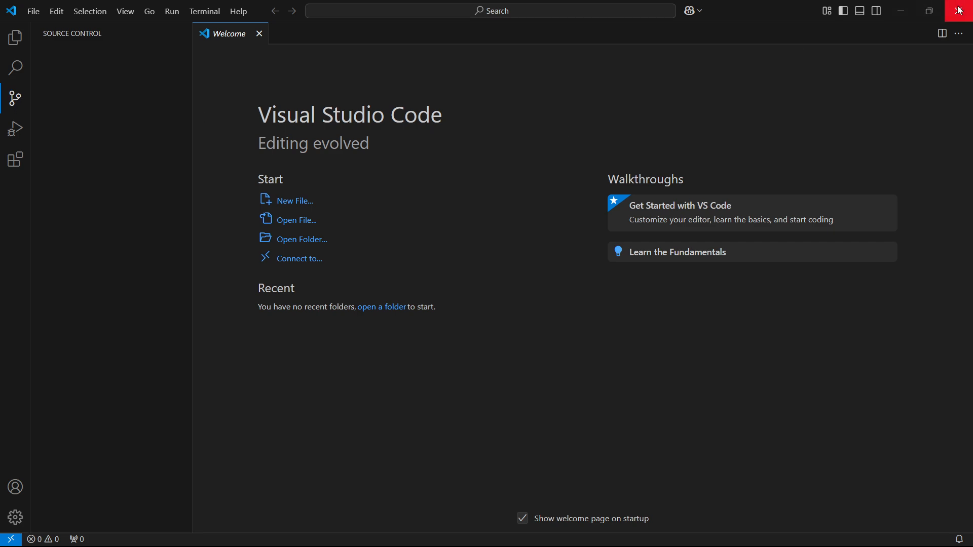
click(792, 535)
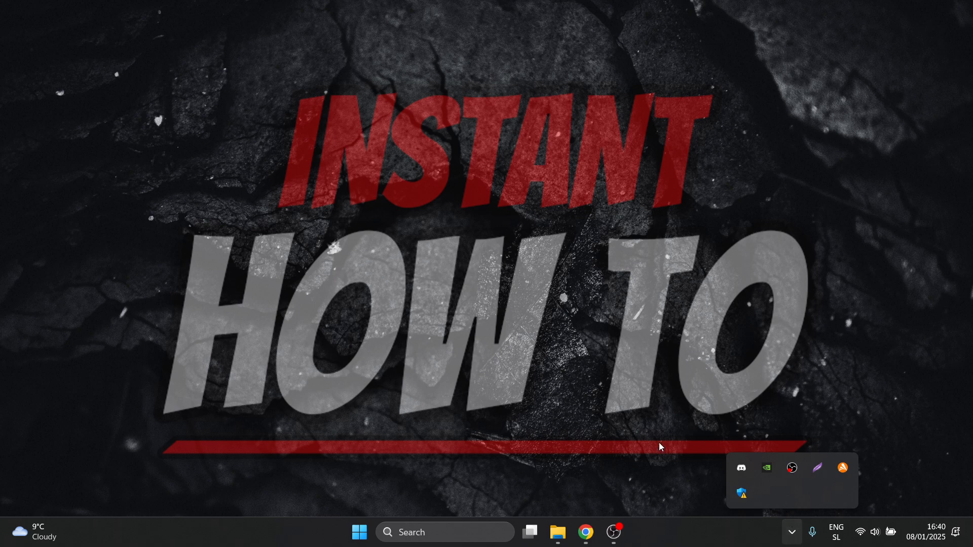
click(434, 537)
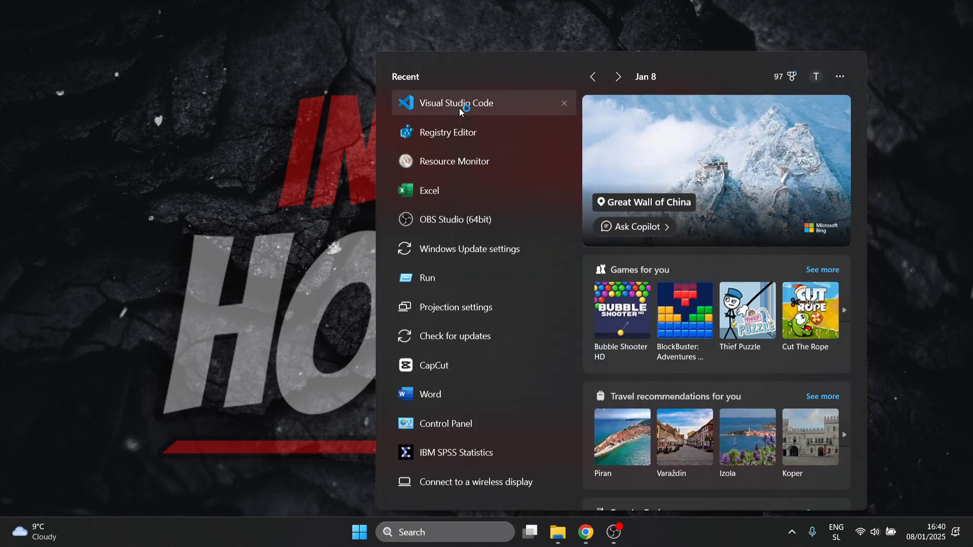
click(459, 108)
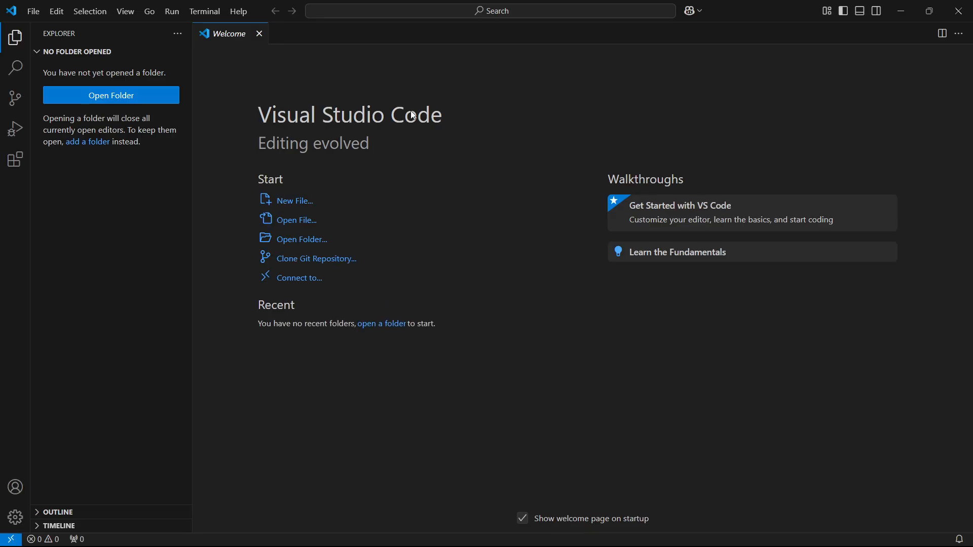
Open the Source Control view and restore the maximized window to its smaller size
click(15, 99)
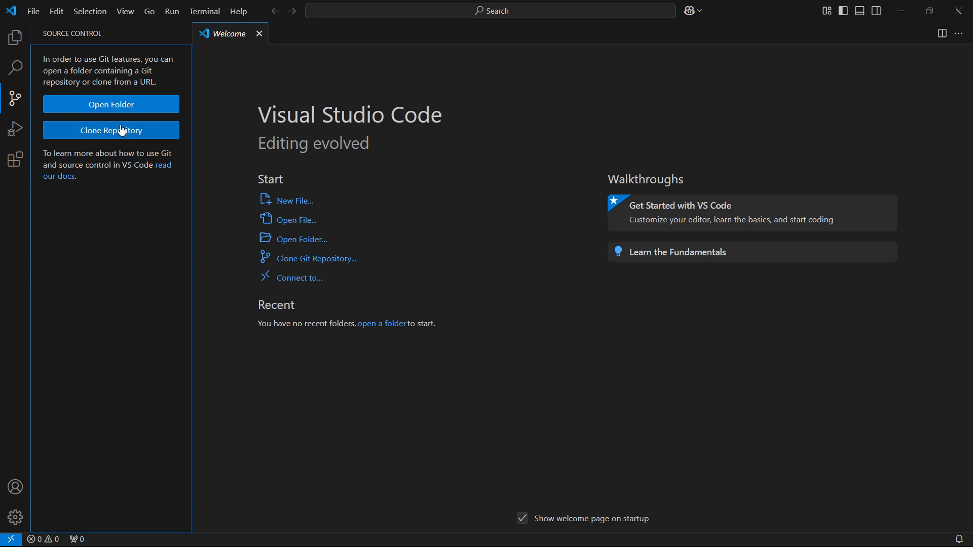
click(930, 10)
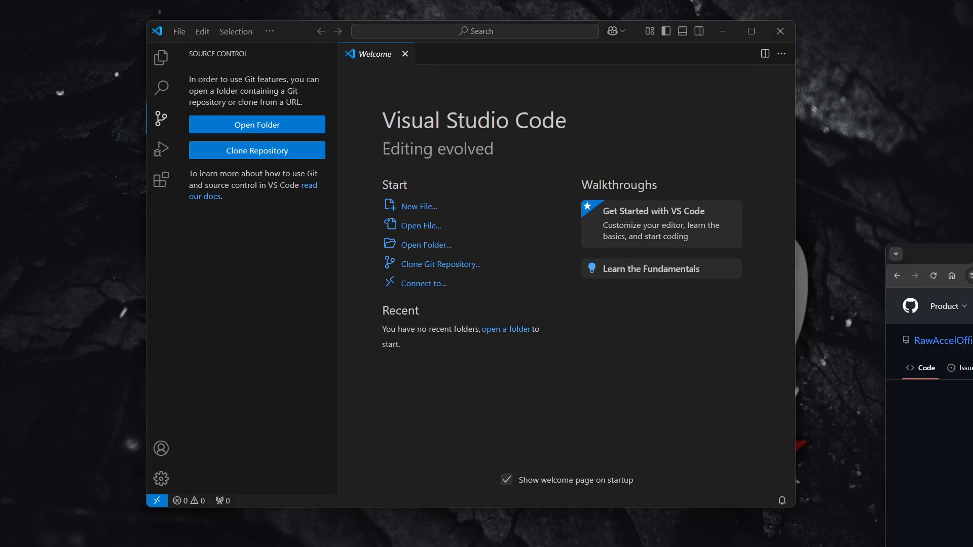
Switch to the browser, maximize its RawAccelOfficial/rawaccel GitHub page and copy the repository's HTTPS clone URL
drag(972, 250, 372, 1)
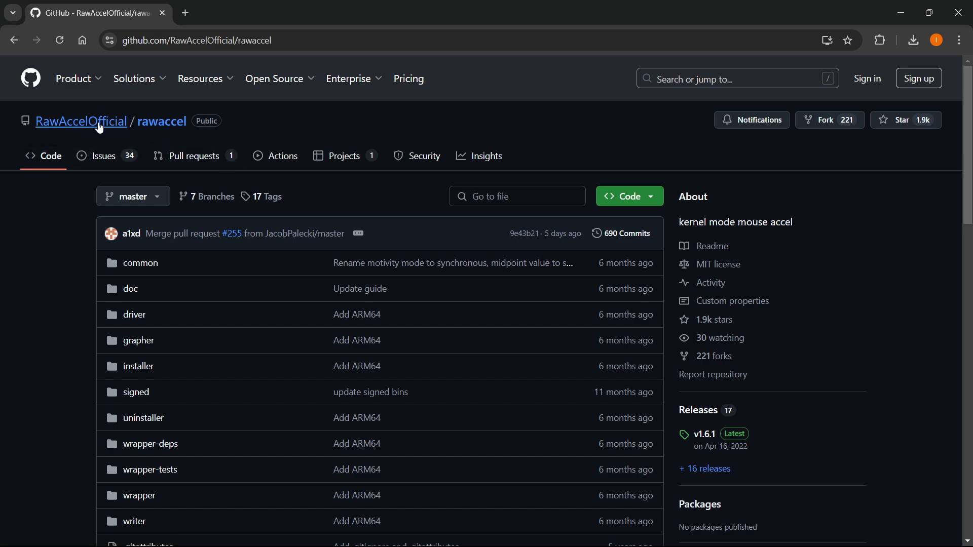
mouse_move(84, 84)
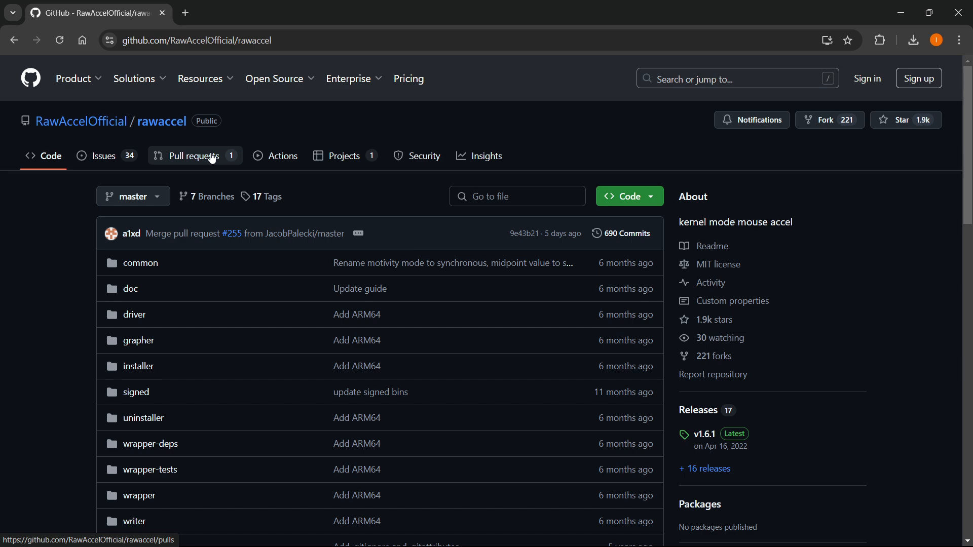
scroll(271, 258, down, 5)
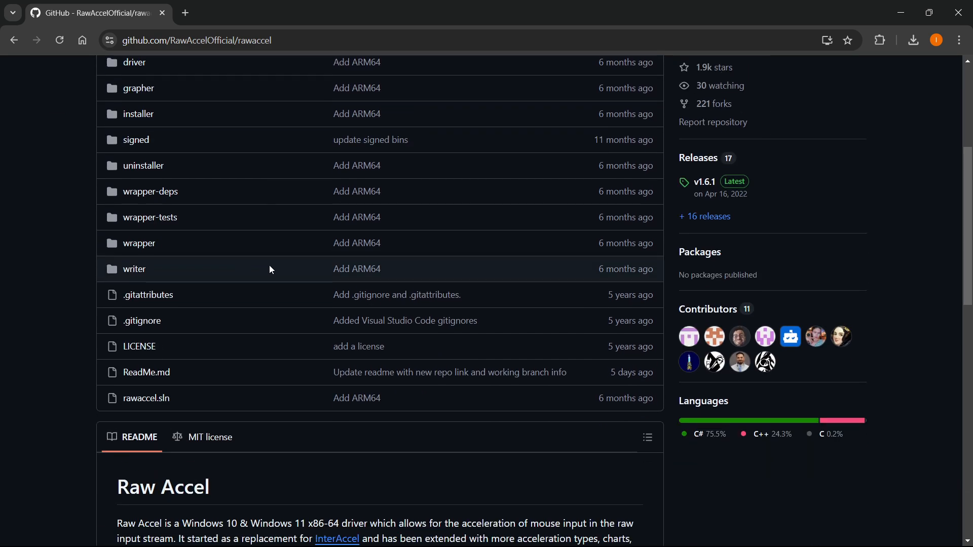
scroll(271, 269, up, 5)
scroll(360, 304, up, 1)
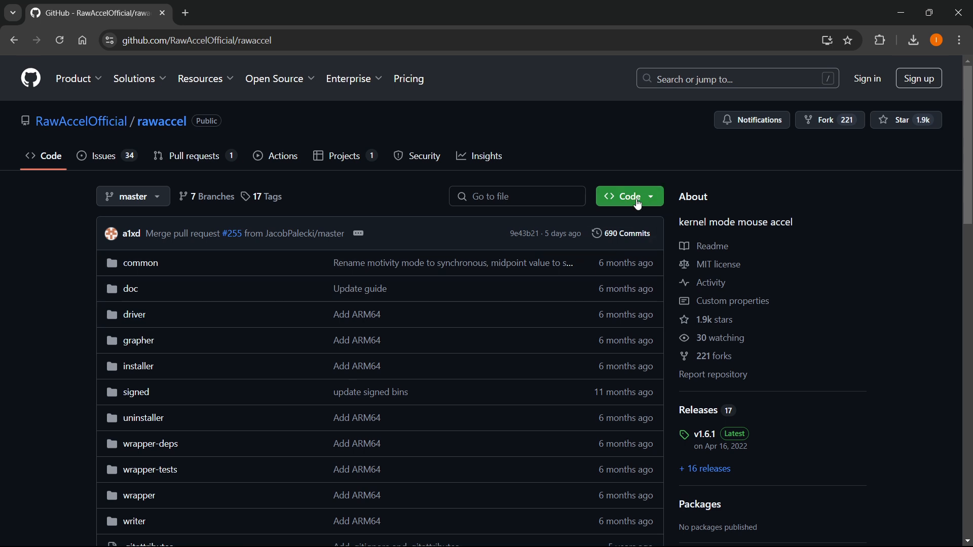
click(638, 204)
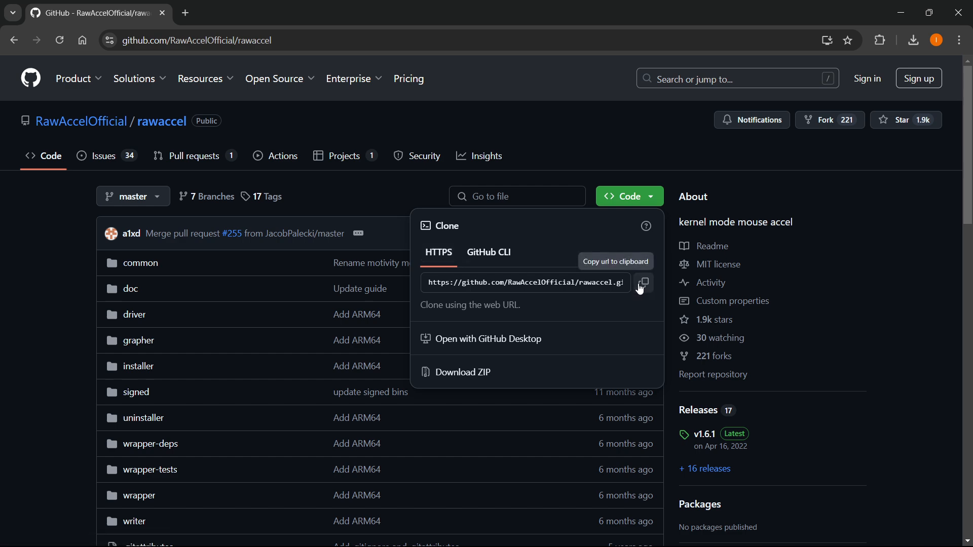
click(644, 284)
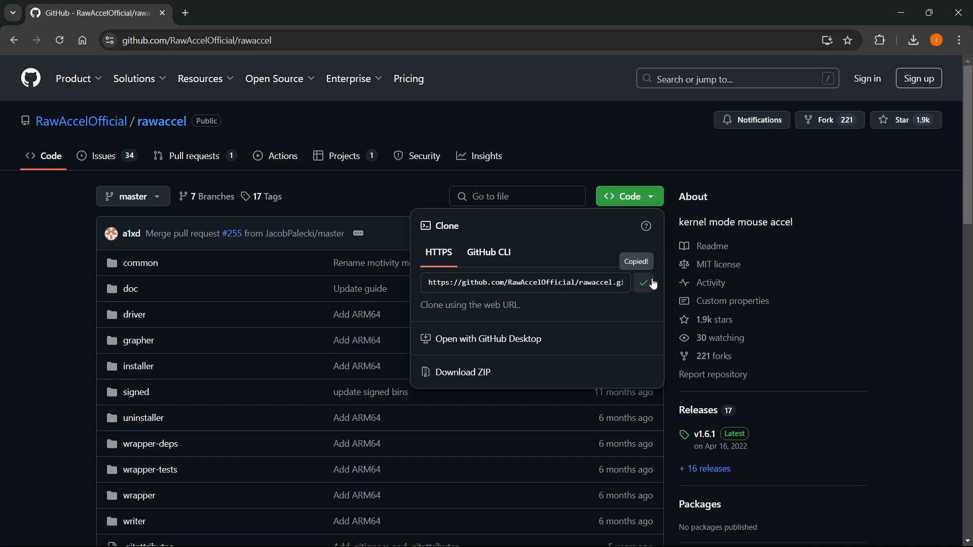
Minimize the browser, then maximize Visual Studio Code with the Source Control view shown
click(897, 11)
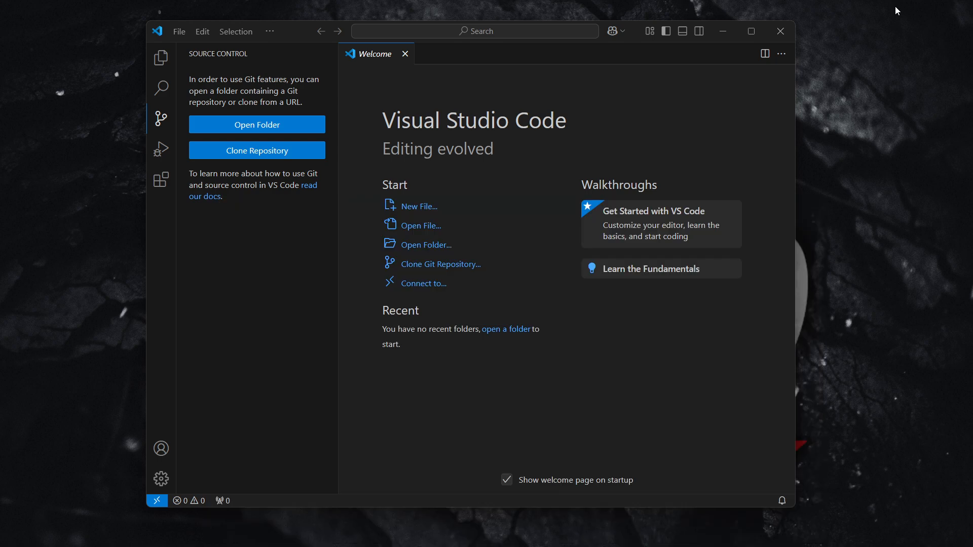
click(750, 31)
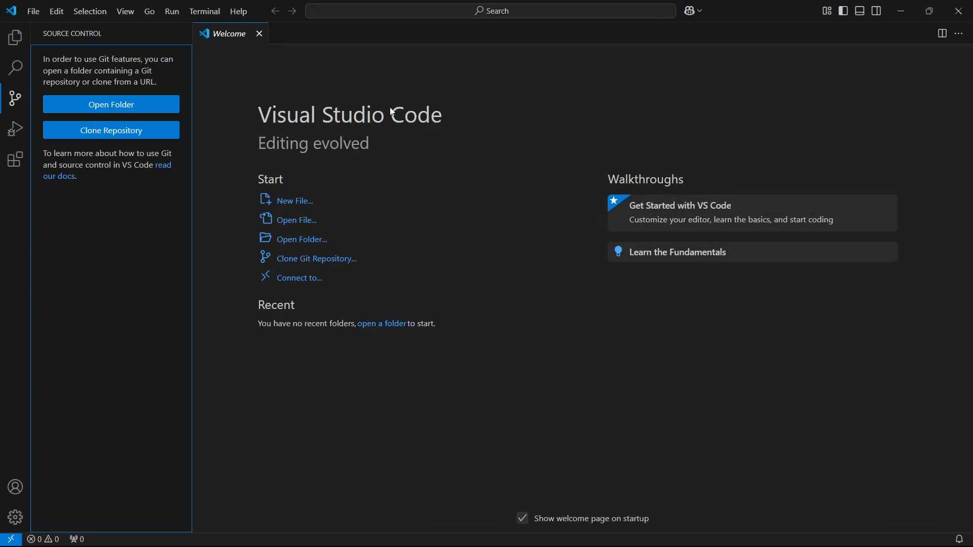
click(11, 102)
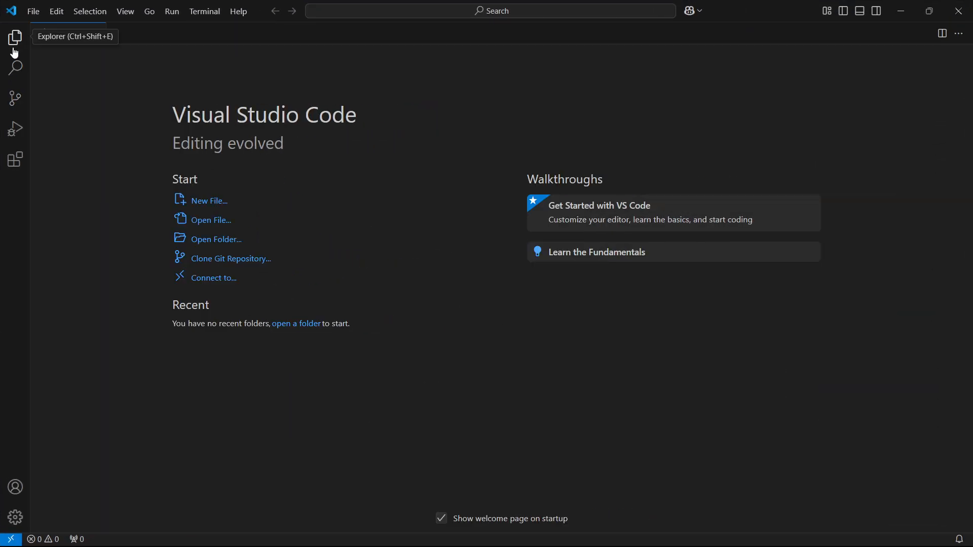
click(15, 105)
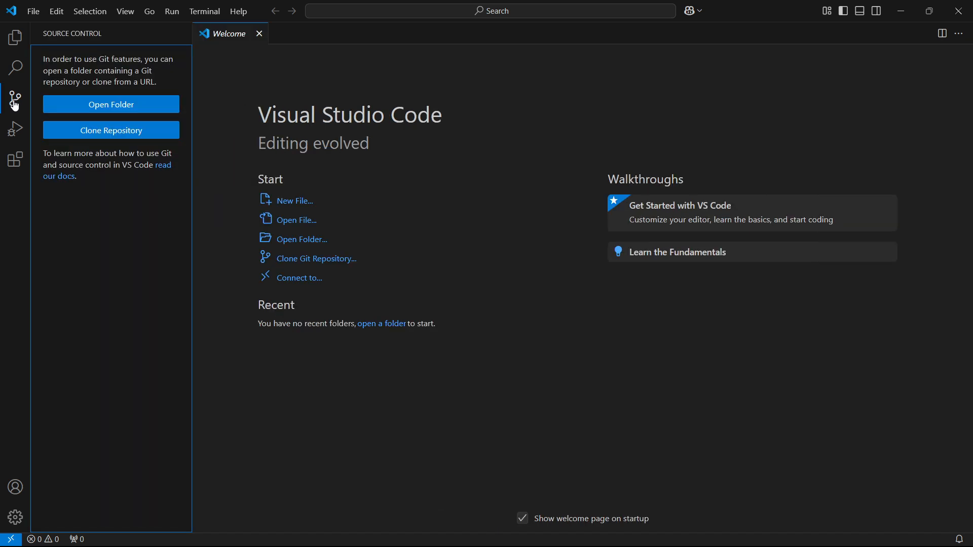
click(138, 130)
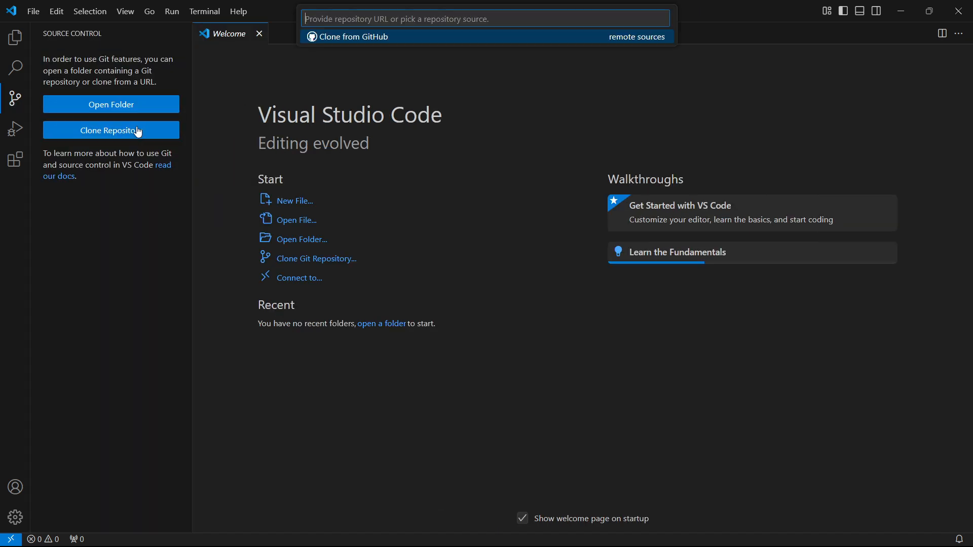
right_click(397, 19)
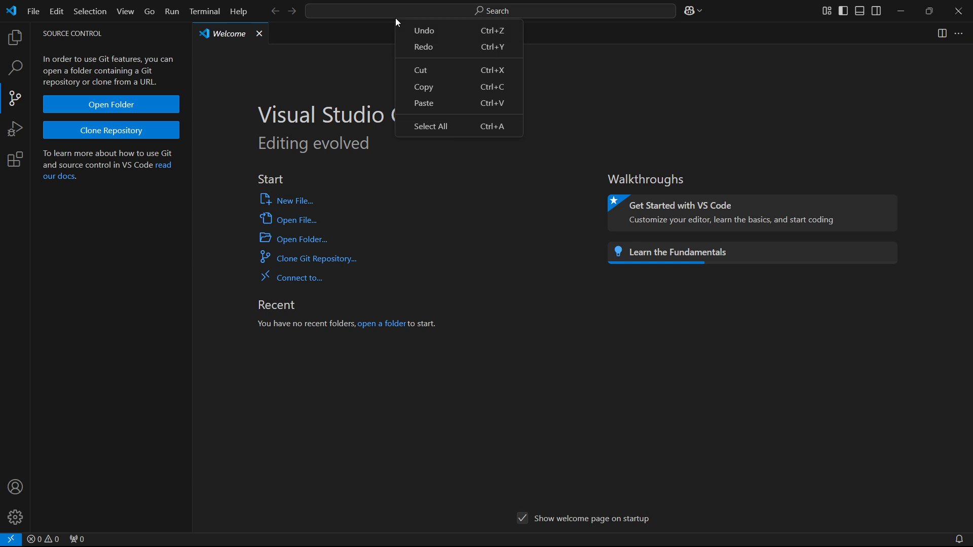
click(433, 101)
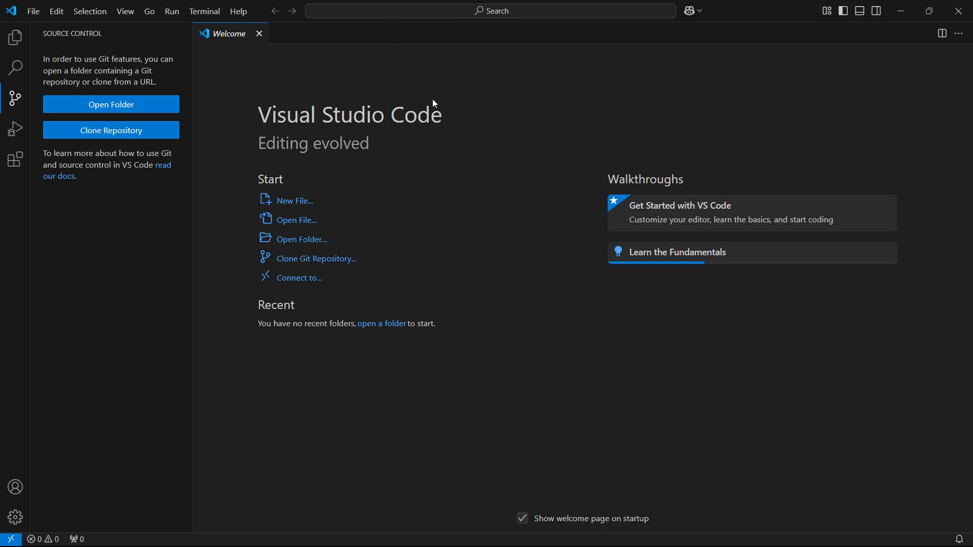
click(479, 10)
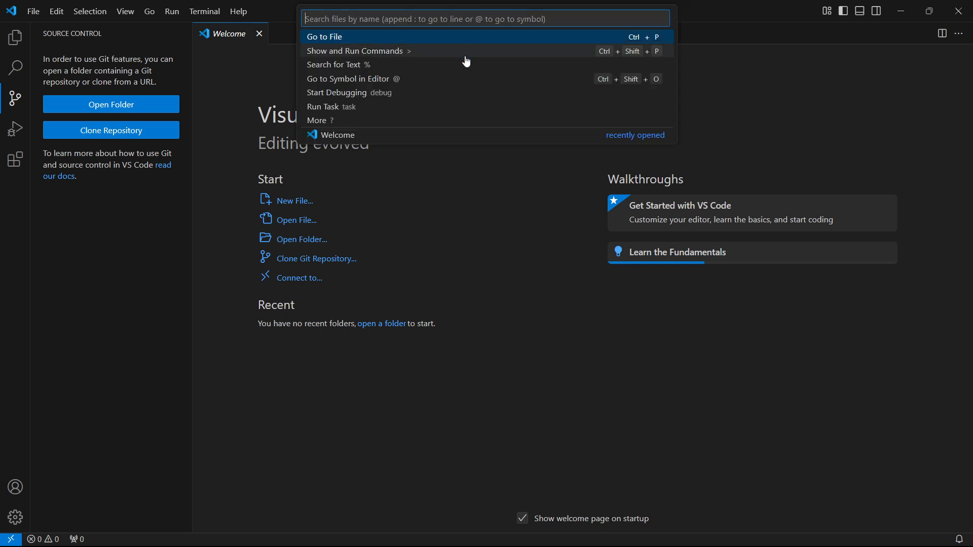
key(Escape)
click(115, 134)
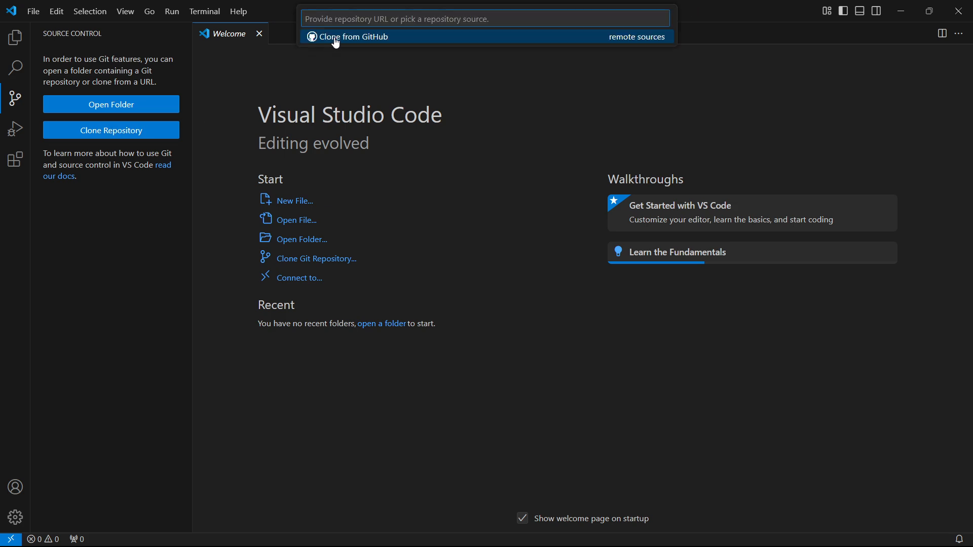
key(ctrl+v)
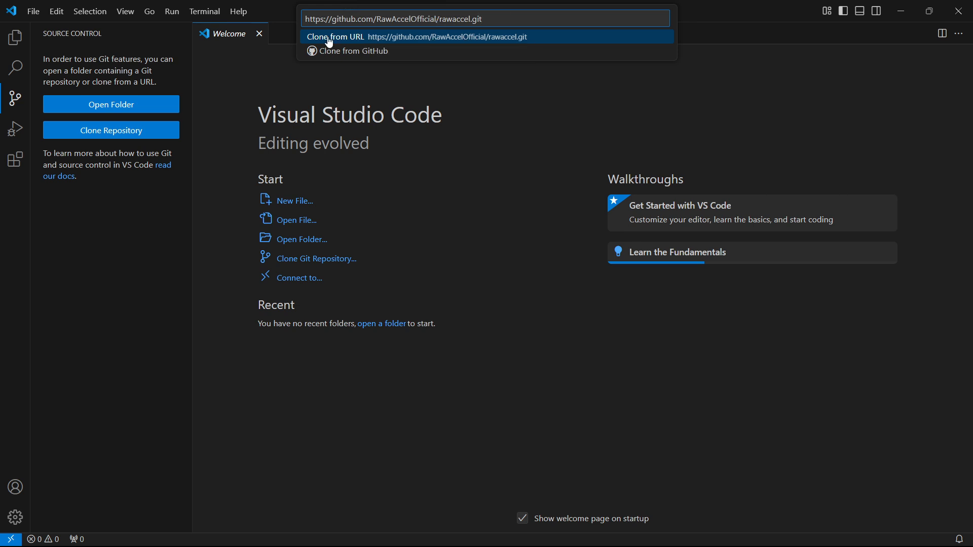
click(387, 37)
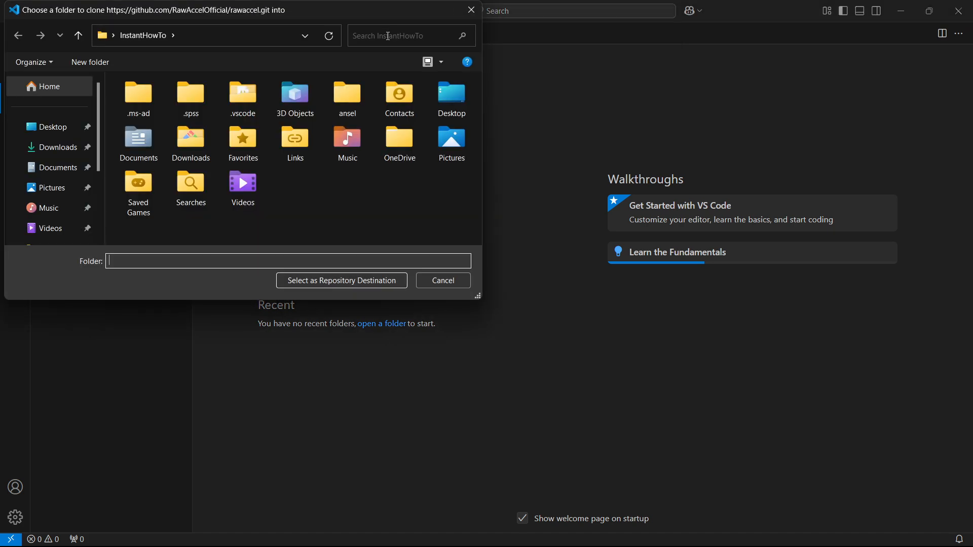
Create a folder named Sample in Downloads and select it as the repository destination
drag(357, 20, 600, 92)
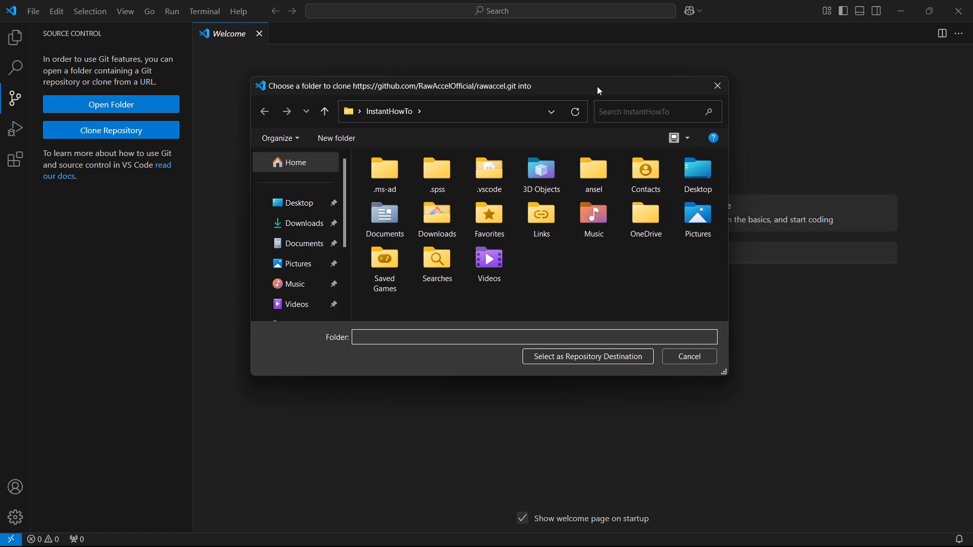
click(301, 223)
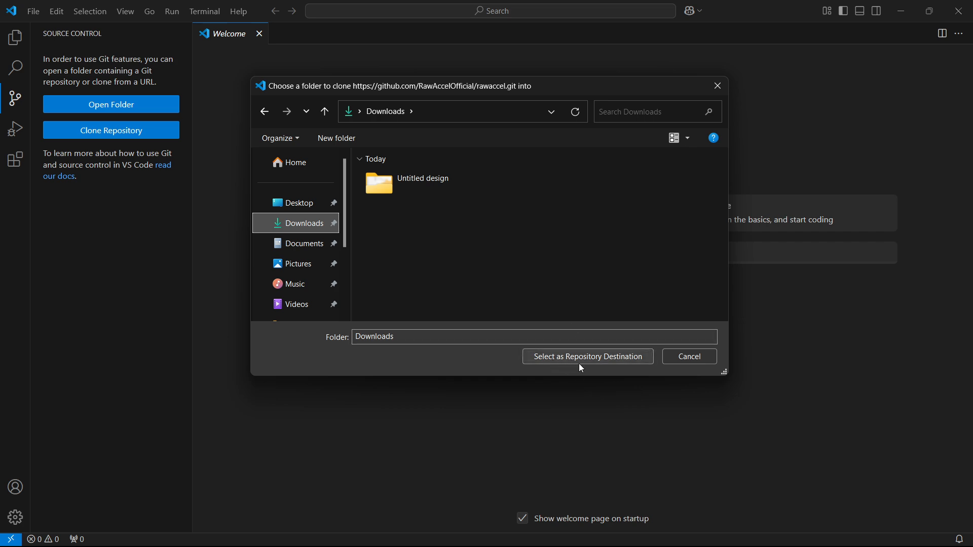
right_click(415, 240)
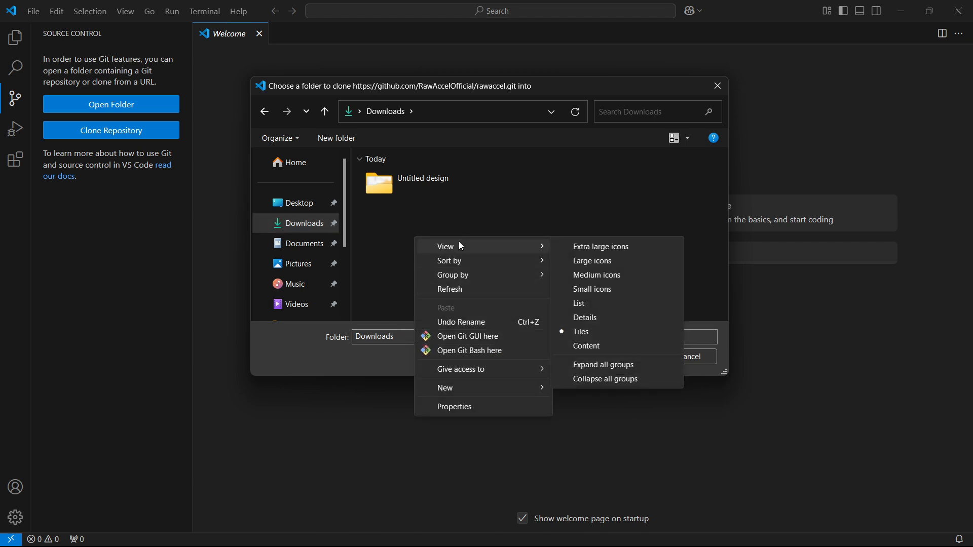
mouse_move(508, 388)
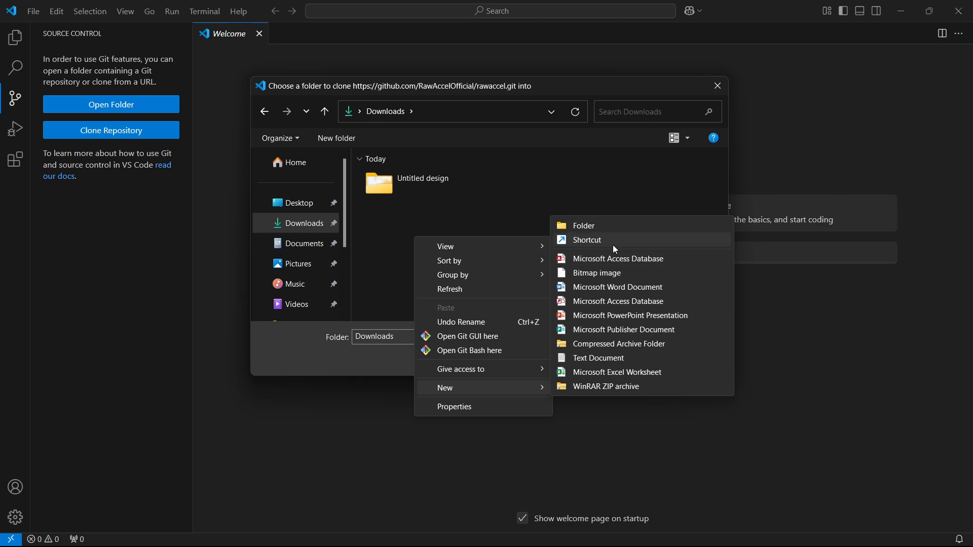
click(611, 226)
text(Sample)
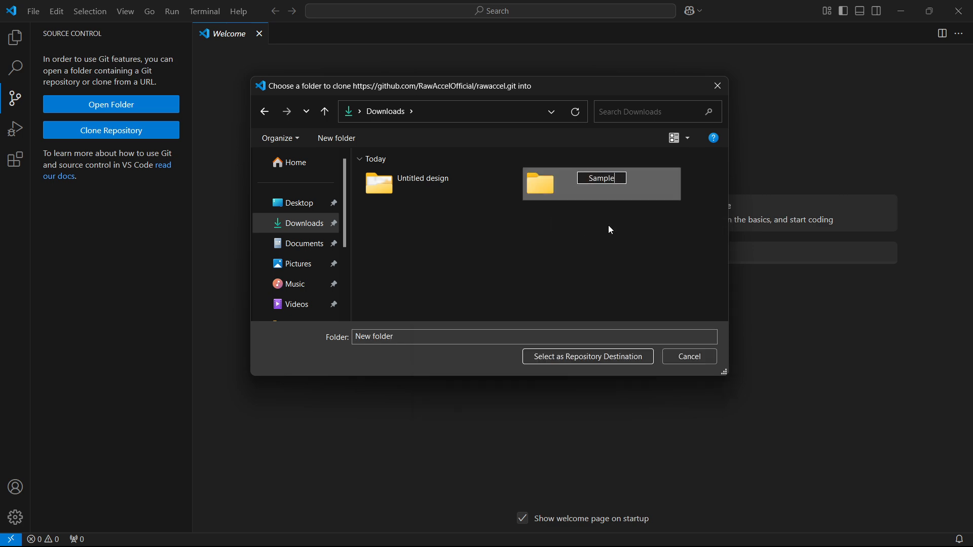
key(Return)
double_click(602, 188)
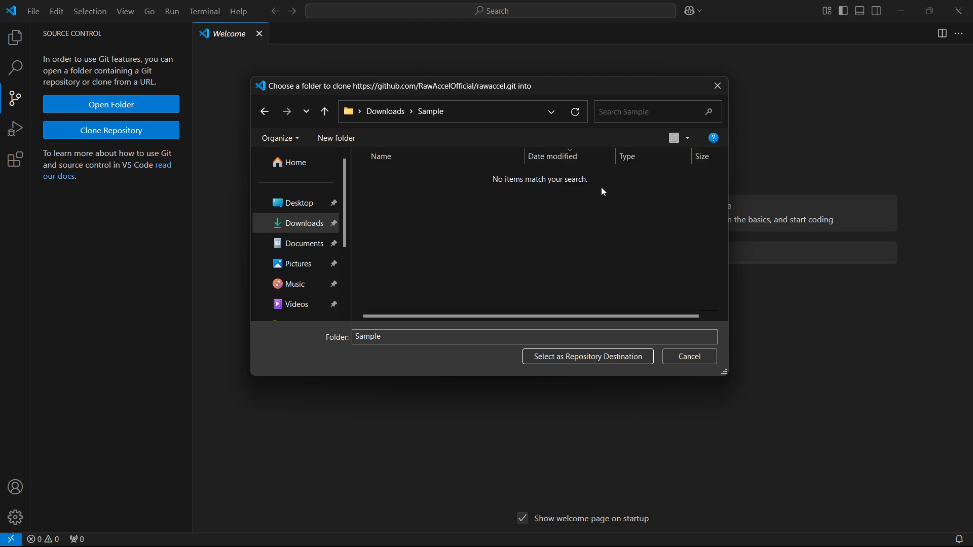
click(590, 356)
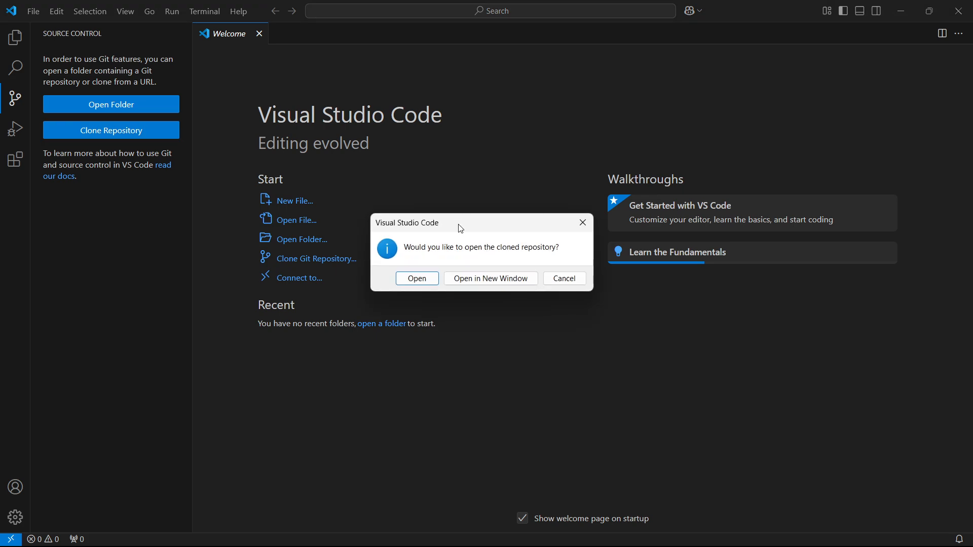
Open the cloned repository in a new window and close the original Visual Studio Code window
mouse_move(458, 224)
mouse_down()
mouse_move(556, 211)
mouse_move(523, 184)
mouse_move(539, 198)
mouse_move(531, 205)
mouse_up()
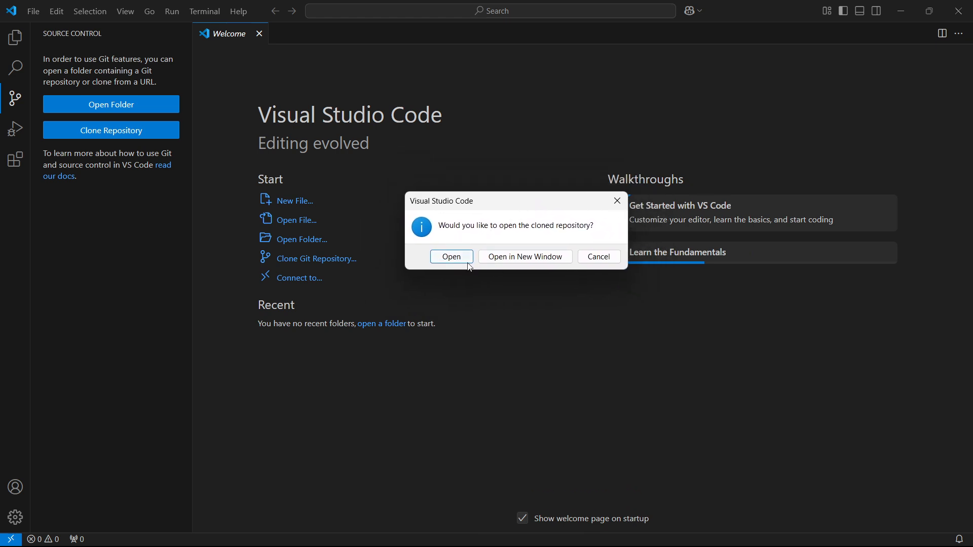
click(540, 263)
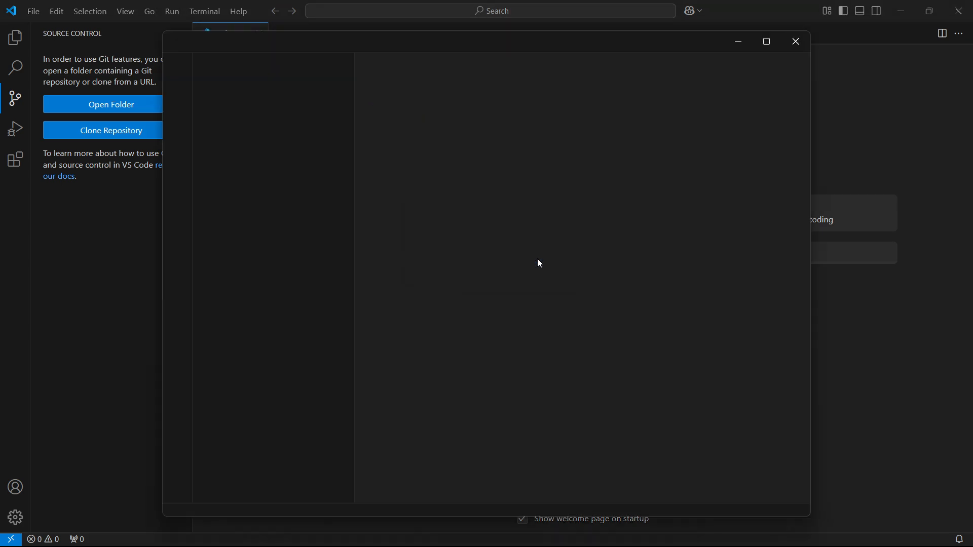
click(962, 9)
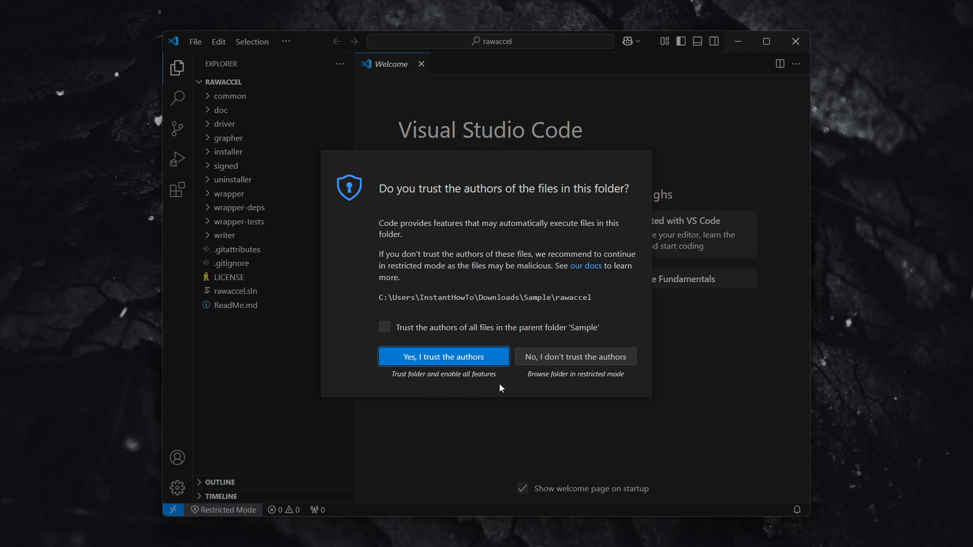
Decline to trust the authors of the rawaccel folder and maximize its window
click(571, 360)
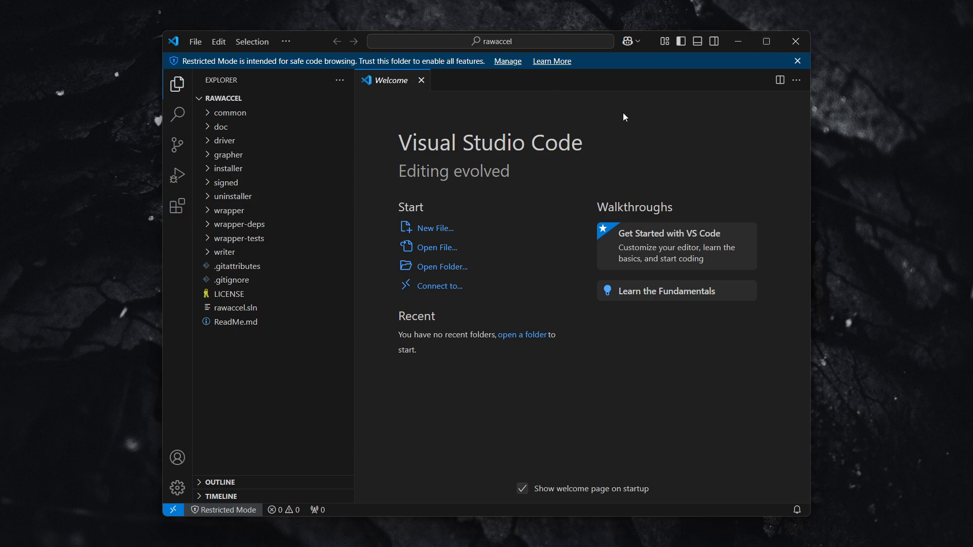
mouse_move(769, 45)
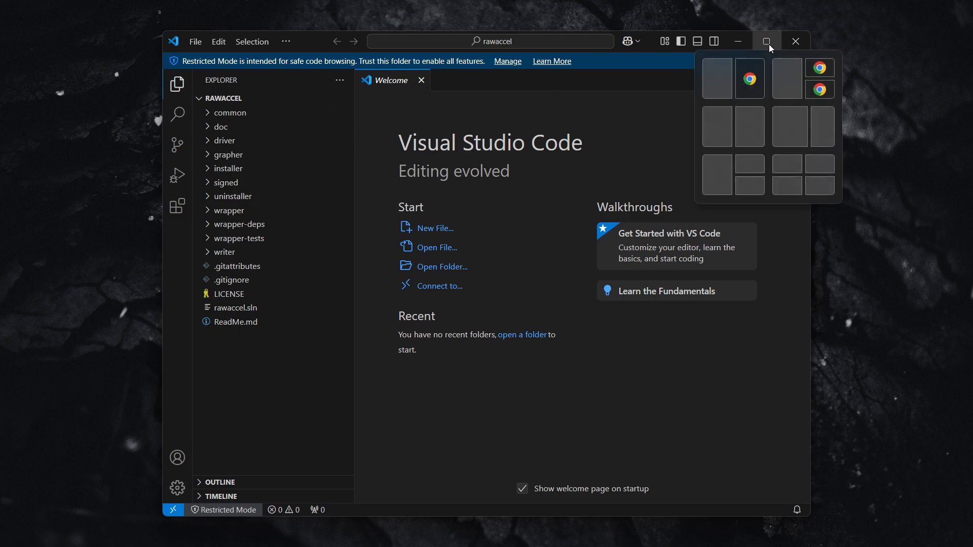
click(770, 41)
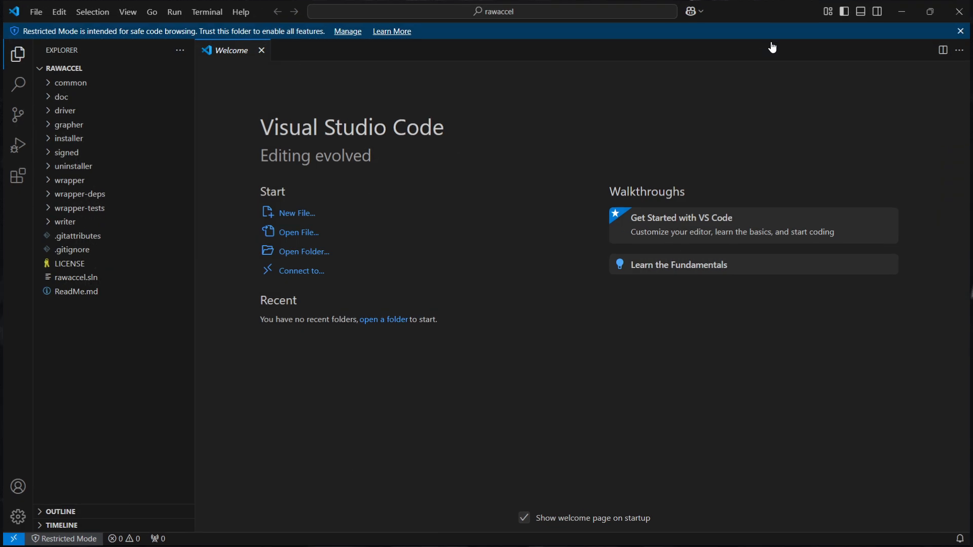
Look through files in the common folder, including accel-lookup.hpp and accel-noaccel.hpp, and collapse the folder again
click(28, 85)
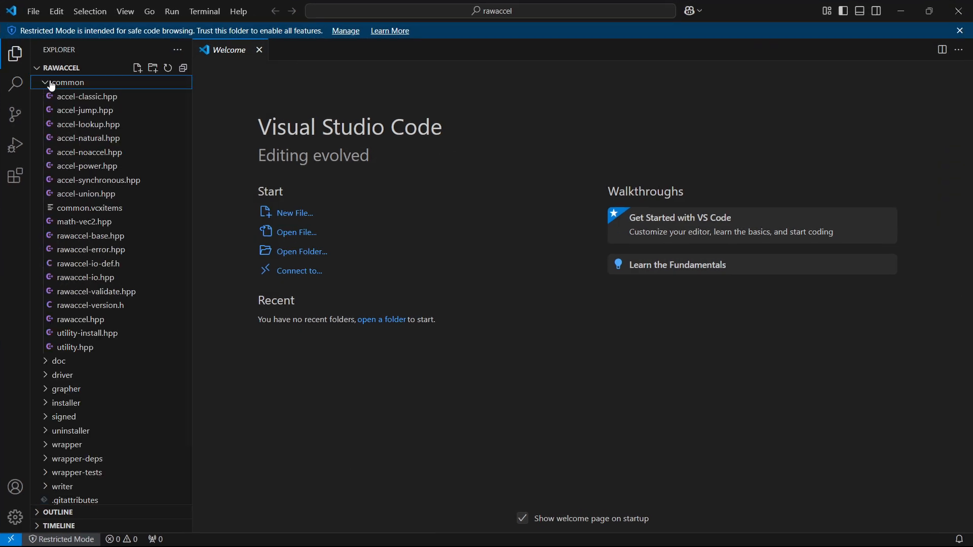
click(71, 96)
click(76, 124)
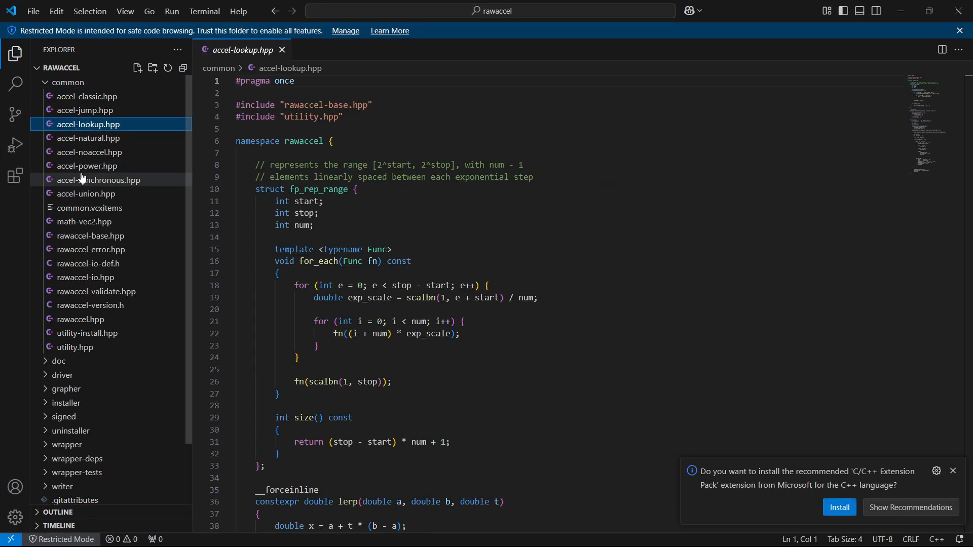
click(81, 180)
click(81, 208)
click(76, 152)
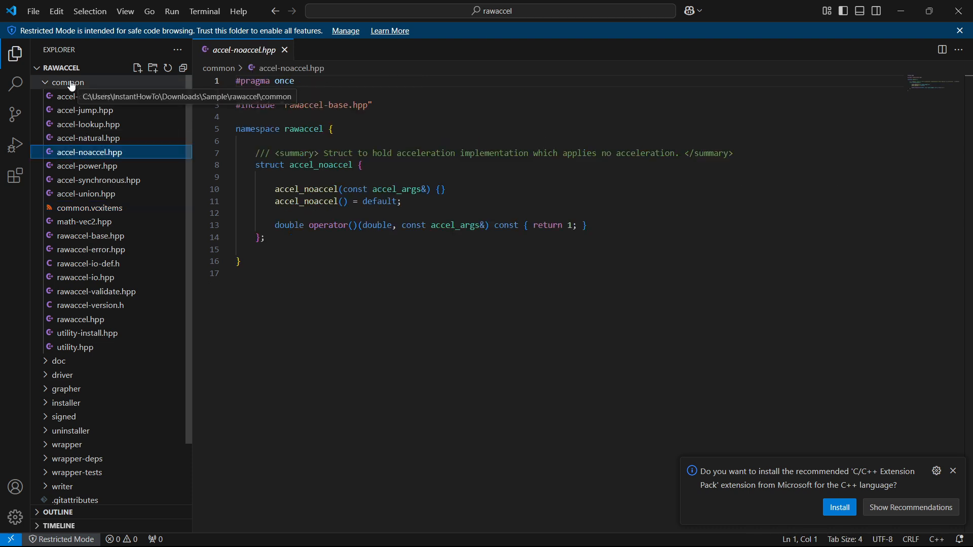
click(46, 83)
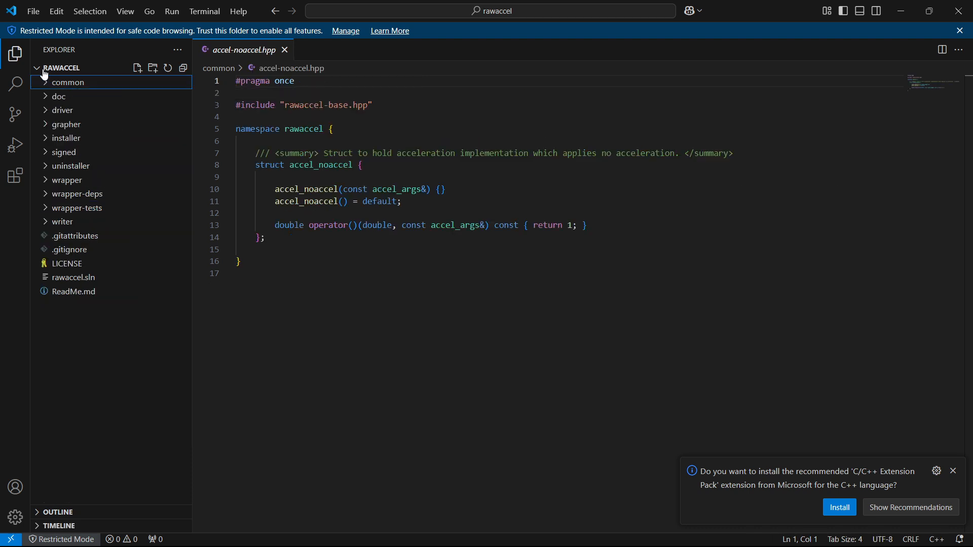
click(42, 61)
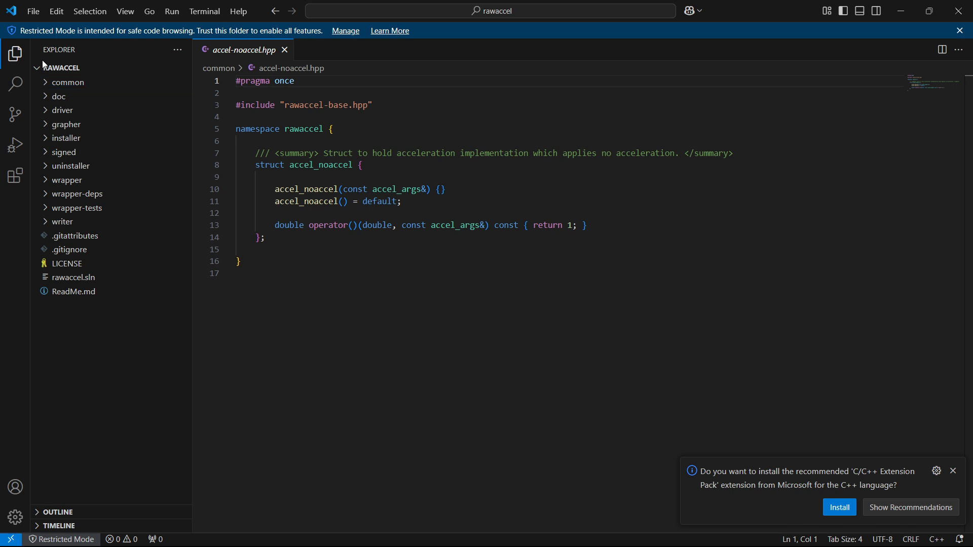